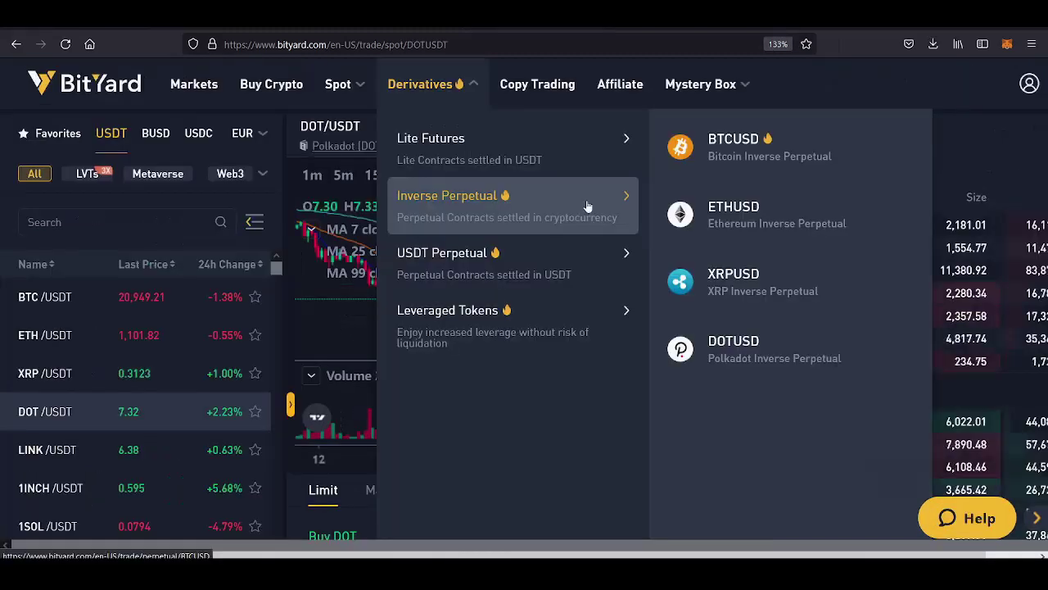
Step: Browse BitYard's forex and commodity Lite Futures contracts
{"action": "mouse_move", "coordinate": [571, 275]}
{"action": "scroll", "coordinate": [770, 276], "scroll_direction": "down", "scroll_amount": 6}
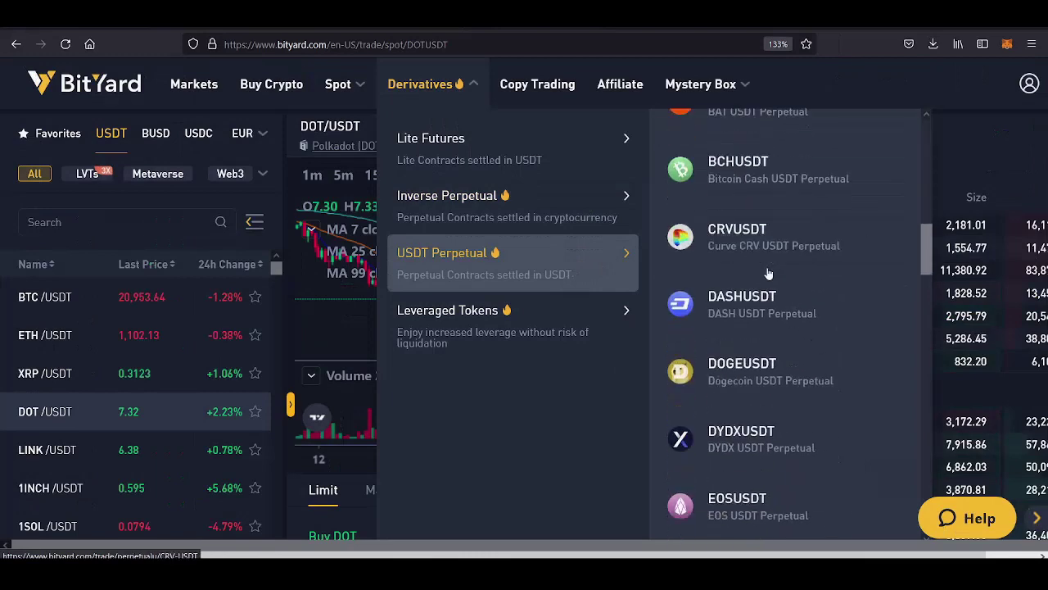
{"action": "left_click_drag", "start_coordinate": [926, 259], "coordinate": [937, 468]}
{"action": "mouse_move", "coordinate": [508, 148]}
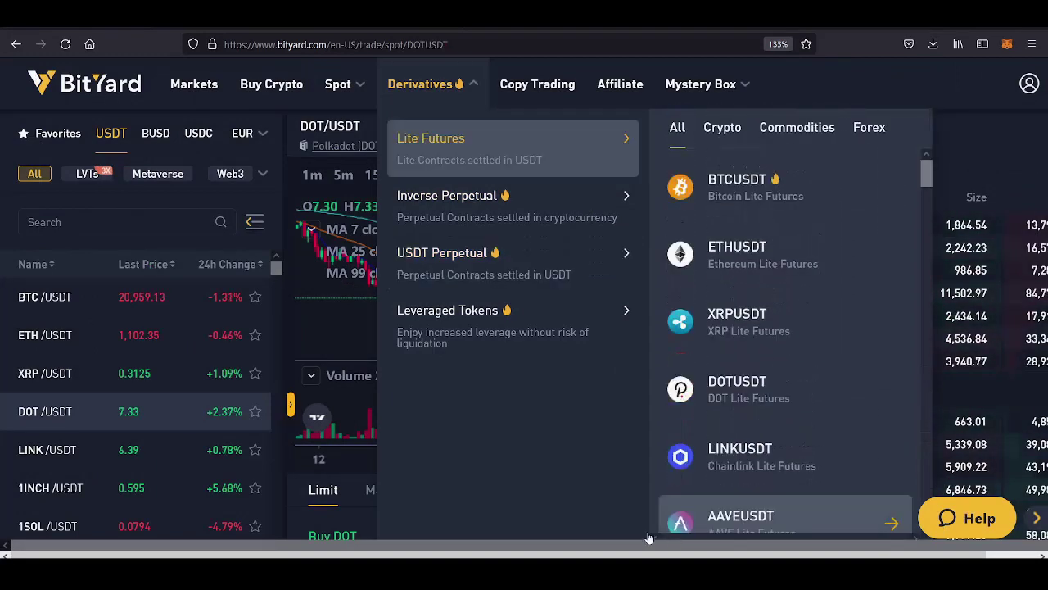
{"action": "left_click", "coordinate": [871, 129]}
{"action": "left_click", "coordinate": [811, 127]}
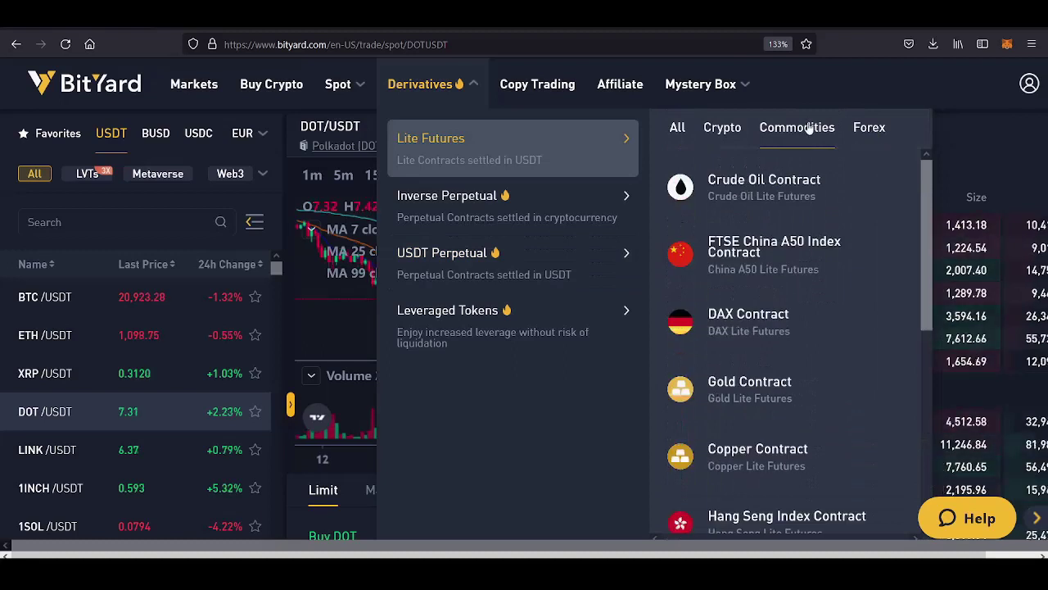
{"action": "left_click_drag", "start_coordinate": [925, 203], "coordinate": [923, 414]}
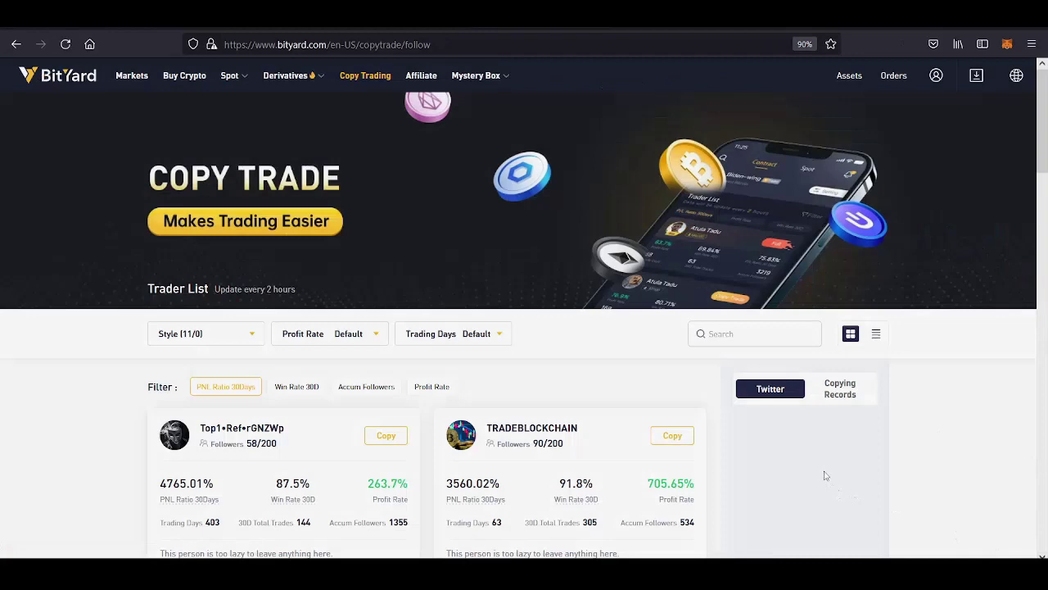
{"action": "scroll", "coordinate": [290, 461], "scroll_direction": "down", "scroll_amount": 4}
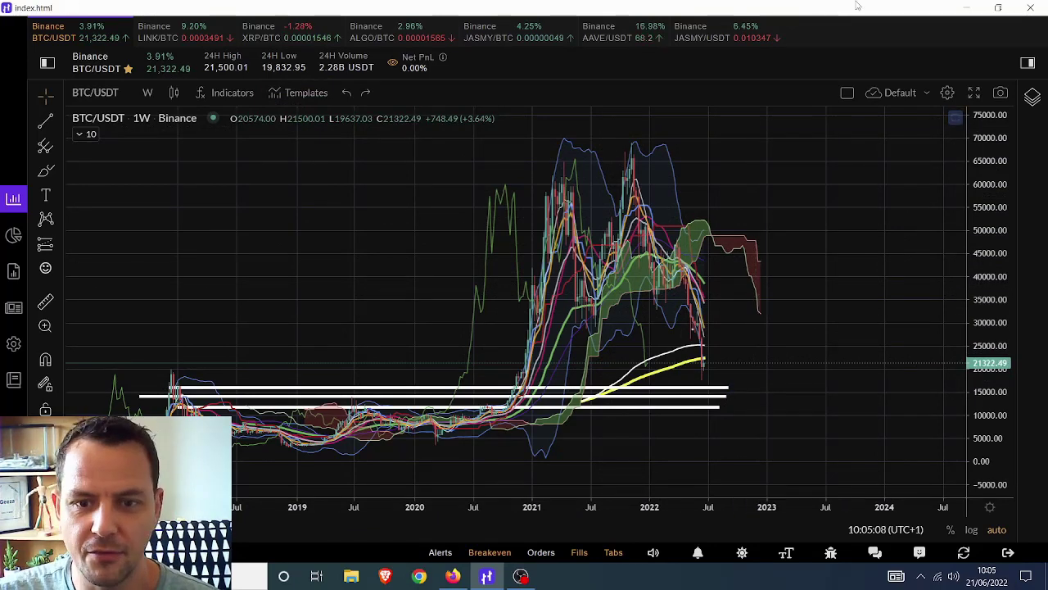
{"action": "scroll", "coordinate": [766, 296], "scroll_direction": "up", "scroll_amount": 3}
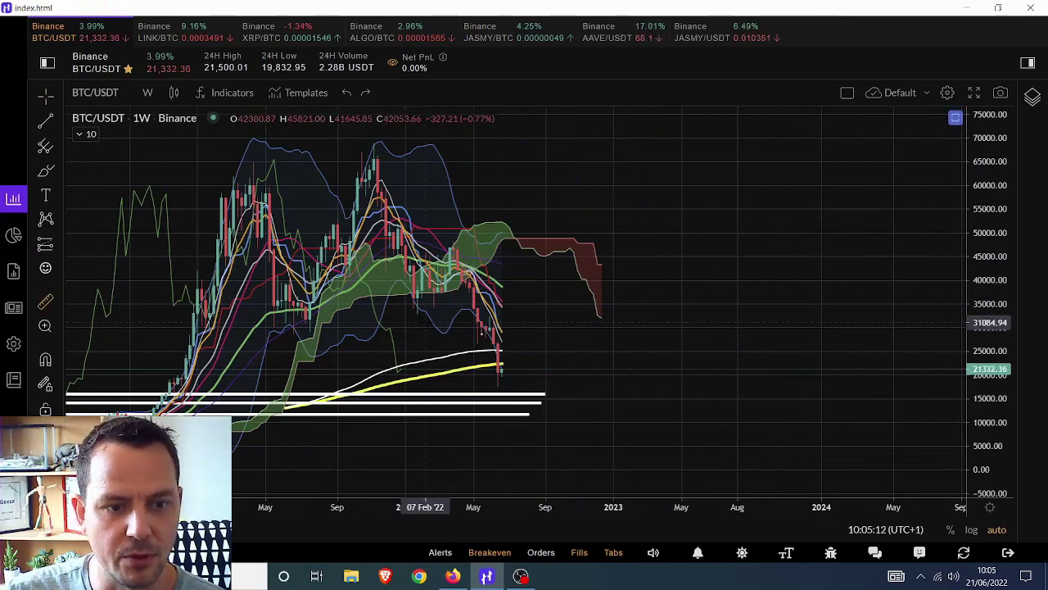
{"action": "scroll", "coordinate": [428, 321], "scroll_direction": "down", "scroll_amount": 2}
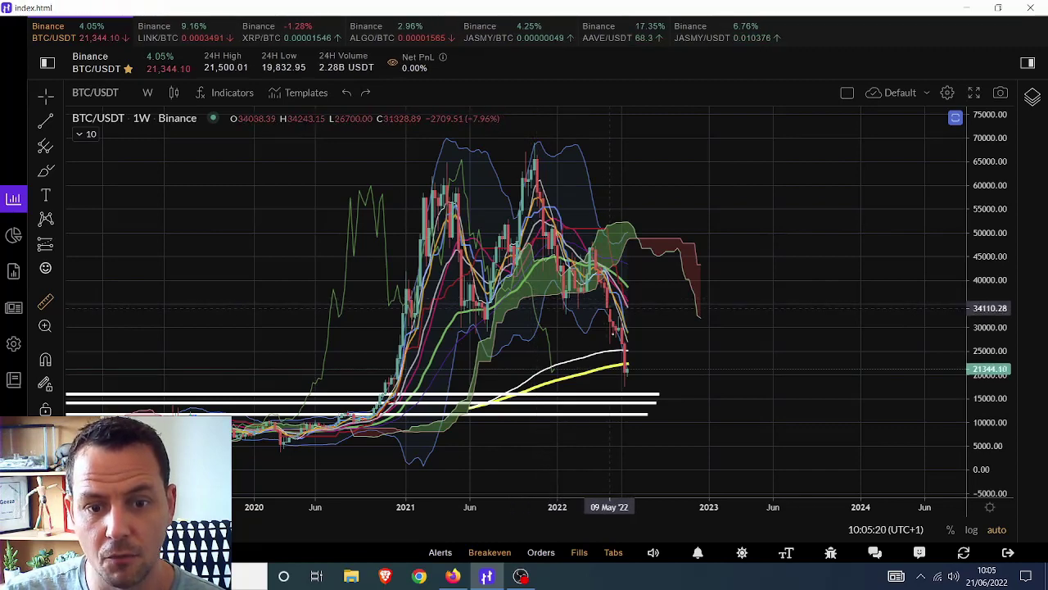
{"action": "left_click", "coordinate": [610, 308], "text": "shift"}
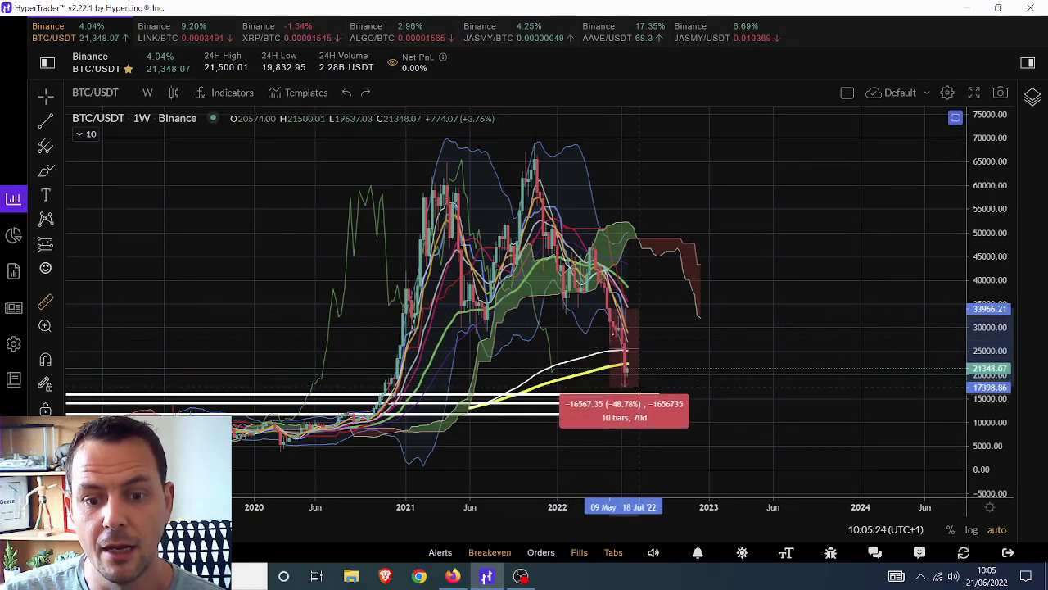
{"action": "left_click", "coordinate": [638, 389]}
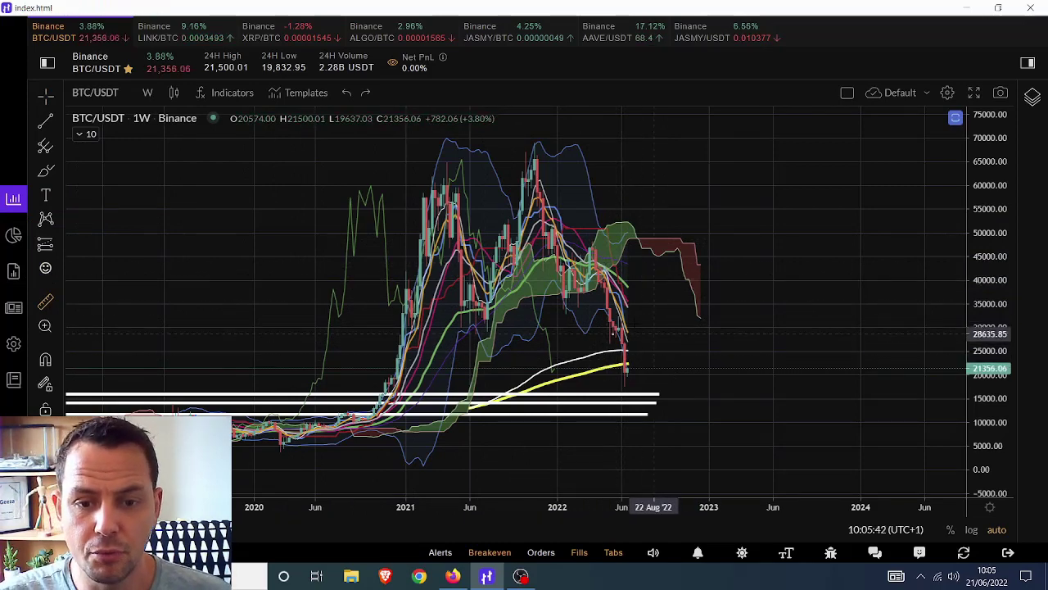
{"action": "left_click_drag", "start_coordinate": [610, 308], "coordinate": [642, 364]}
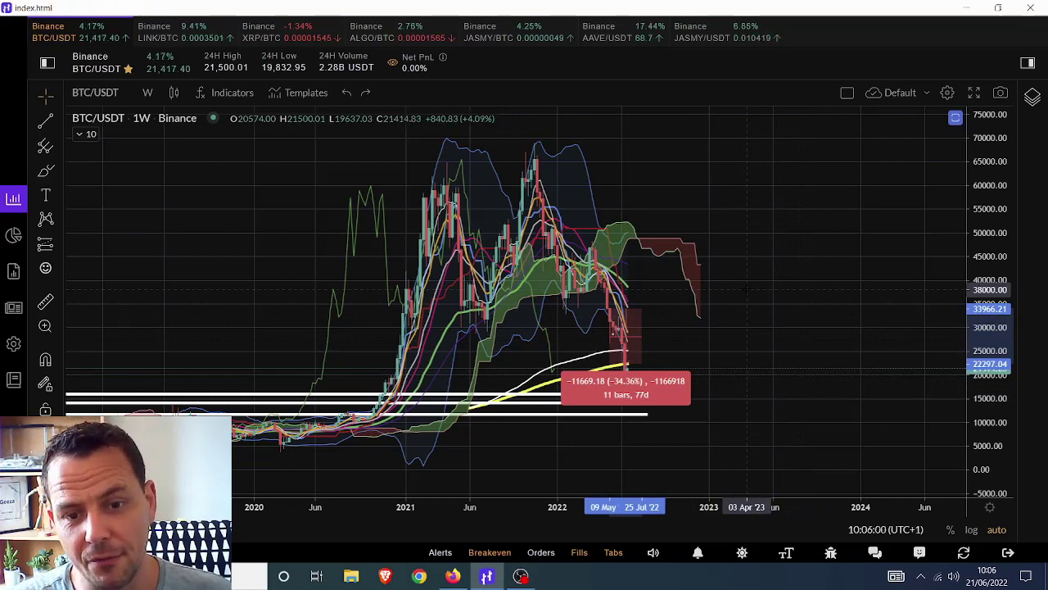
{"action": "left_click", "coordinate": [747, 289]}
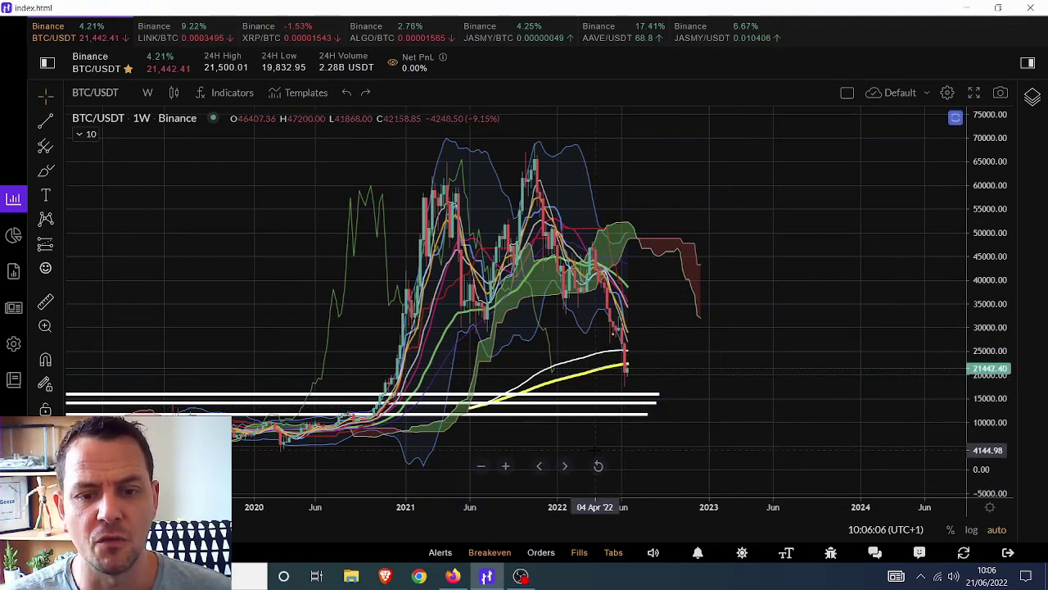
{"action": "scroll", "coordinate": [592, 447], "scroll_direction": "up", "scroll_amount": 3}
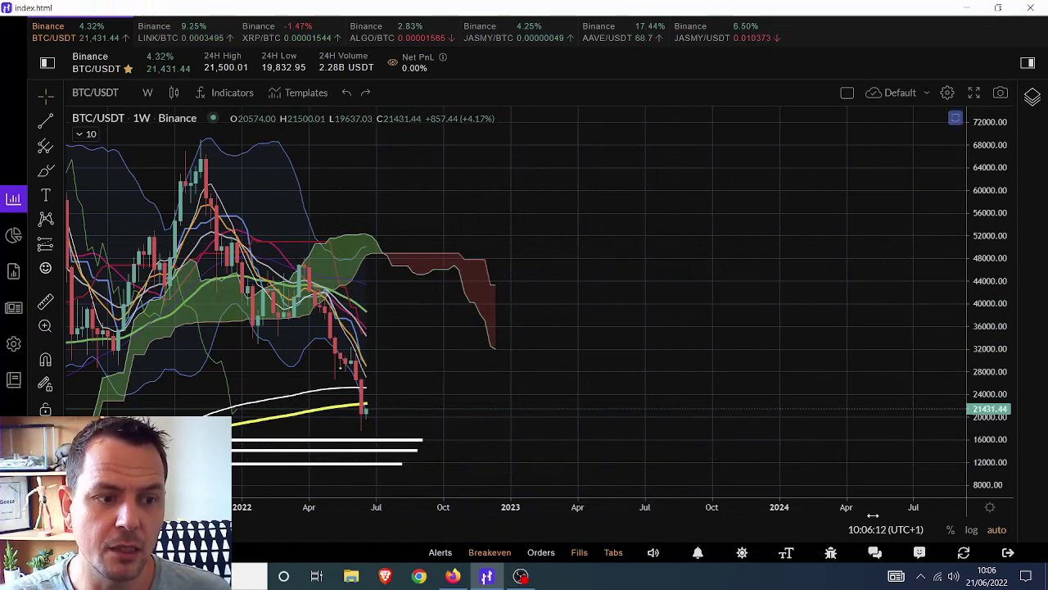
{"action": "scroll", "coordinate": [572, 439], "scroll_direction": "down", "scroll_amount": 3}
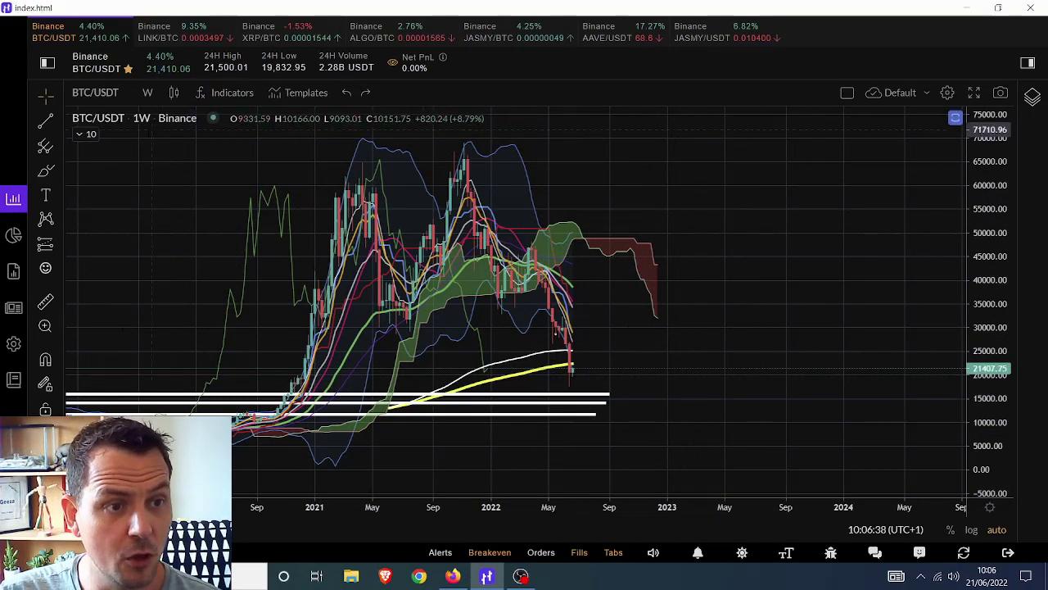
Step: Switch BTC/USDT to 4-hour candles and zoom in on June's slide to about 21,420
{"action": "left_click", "coordinate": [147, 92]}
{"action": "left_click", "coordinate": [172, 228]}
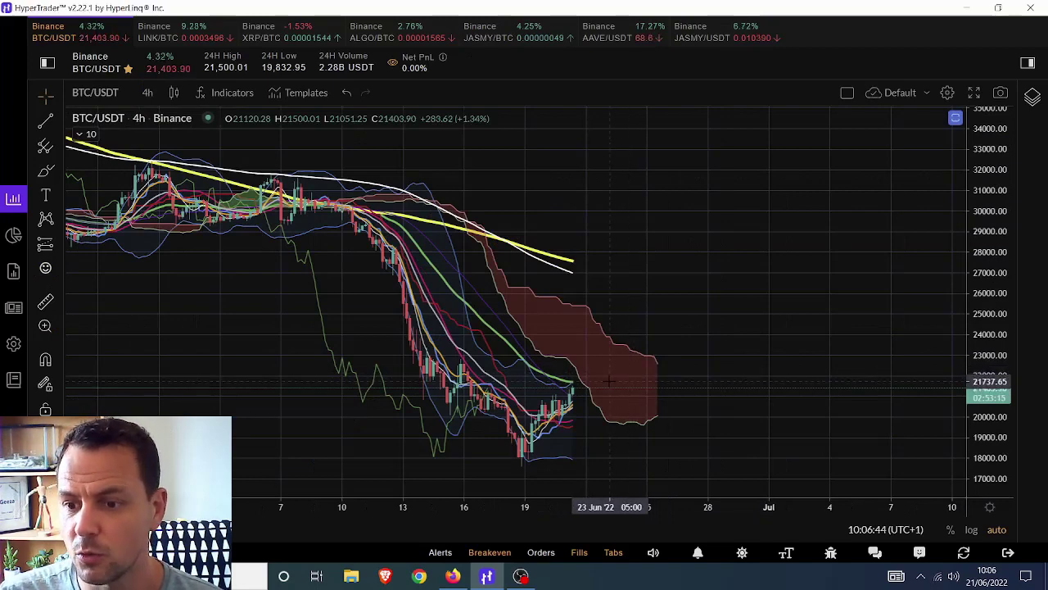
{"action": "scroll", "coordinate": [608, 381], "scroll_direction": "up", "scroll_amount": 3}
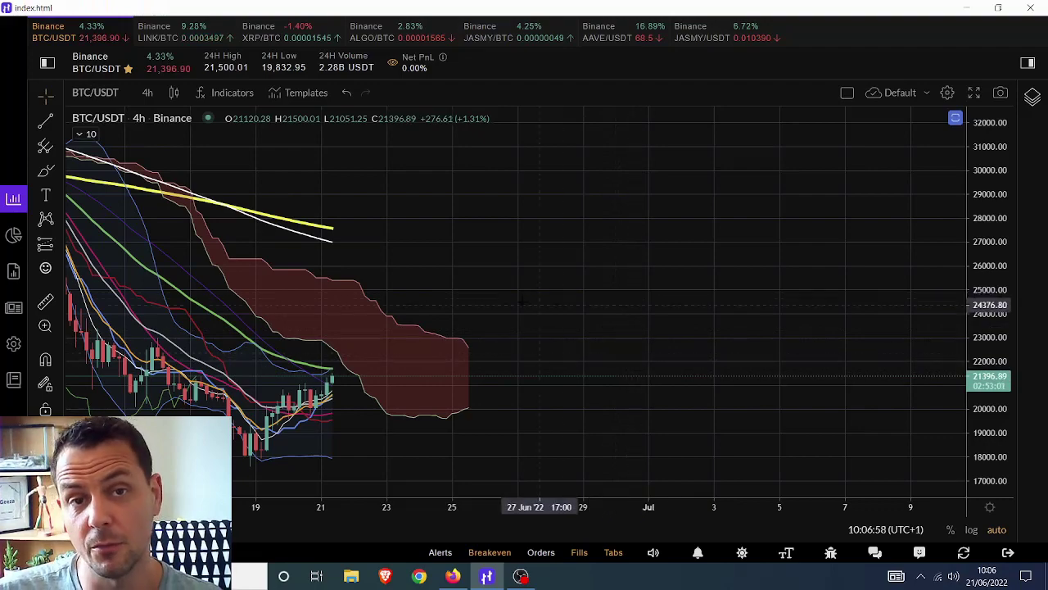
{"action": "scroll", "coordinate": [439, 361], "scroll_direction": "down", "scroll_amount": 5}
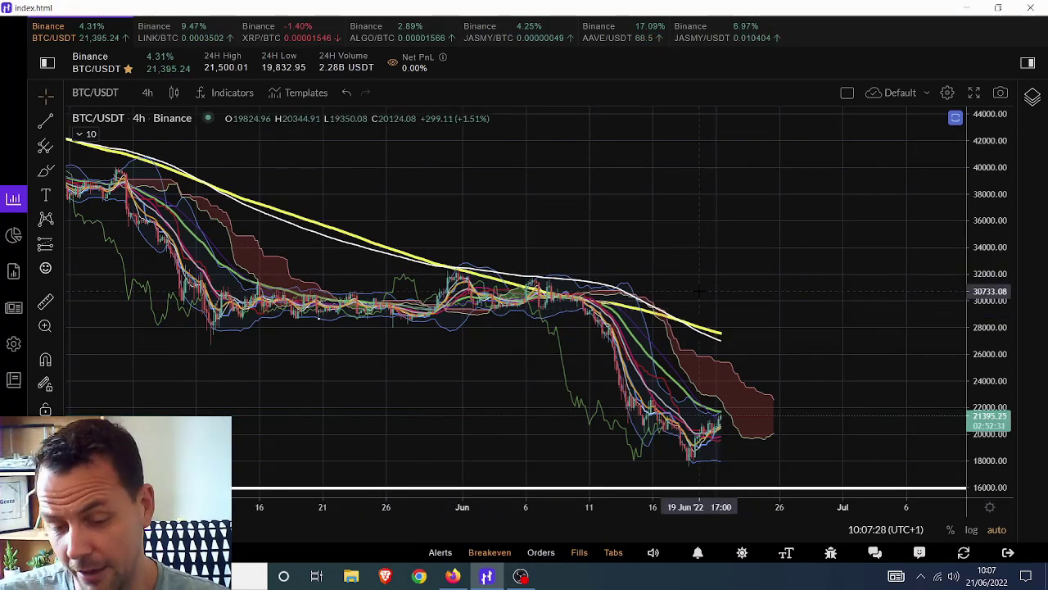
{"action": "scroll", "coordinate": [555, 267], "scroll_direction": "down", "scroll_amount": 3}
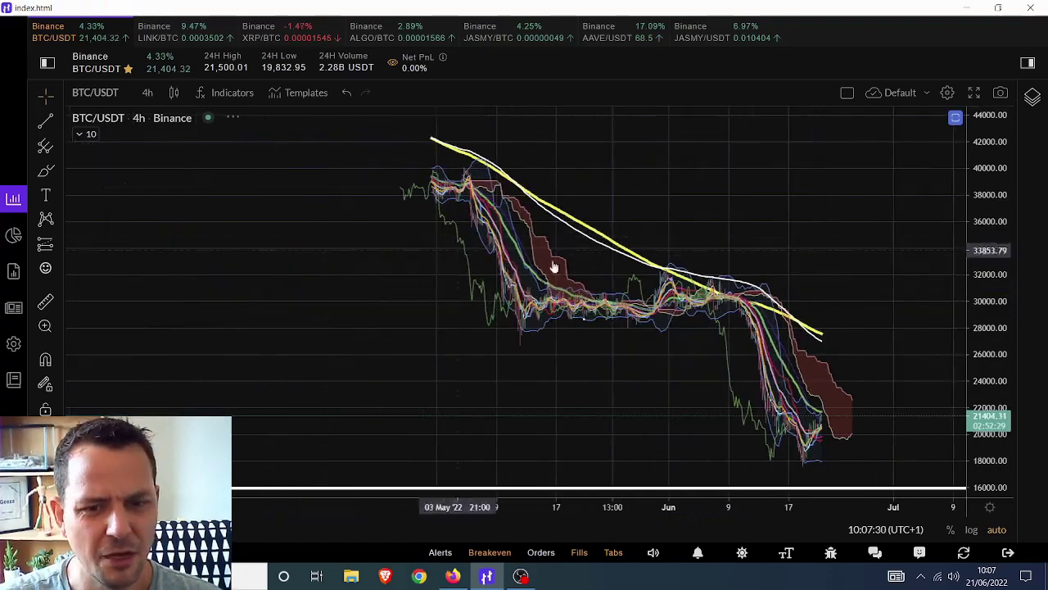
{"action": "scroll", "coordinate": [555, 266], "scroll_direction": "up", "scroll_amount": 5}
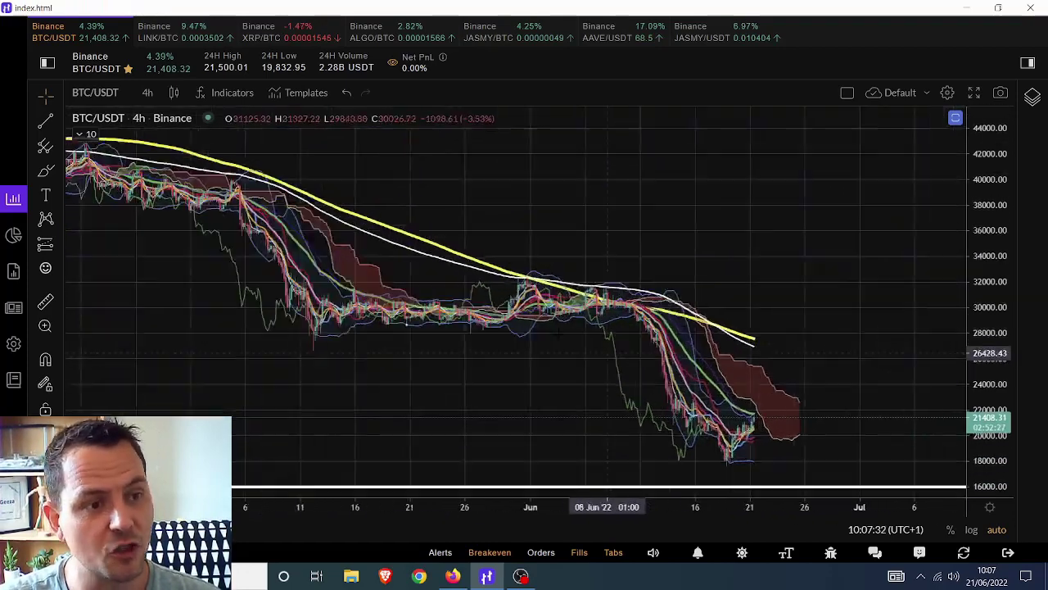
{"action": "scroll", "coordinate": [607, 352], "scroll_direction": "up", "scroll_amount": 1}
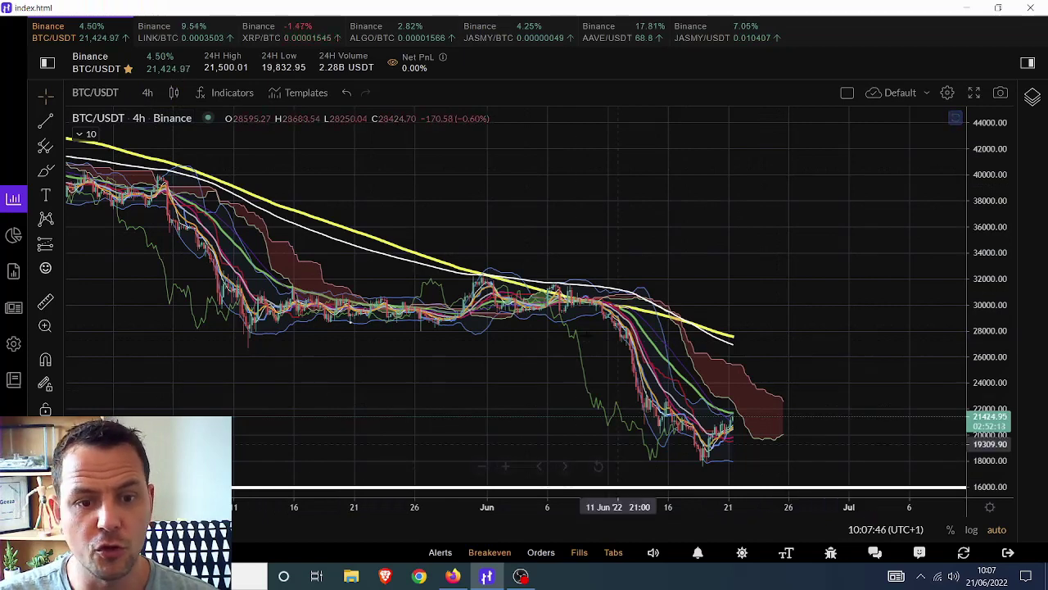
Step: Draw a horizontal level at about 28,862 from mid-May onward, then maximise the price pane
{"action": "left_click", "coordinate": [45, 119]}
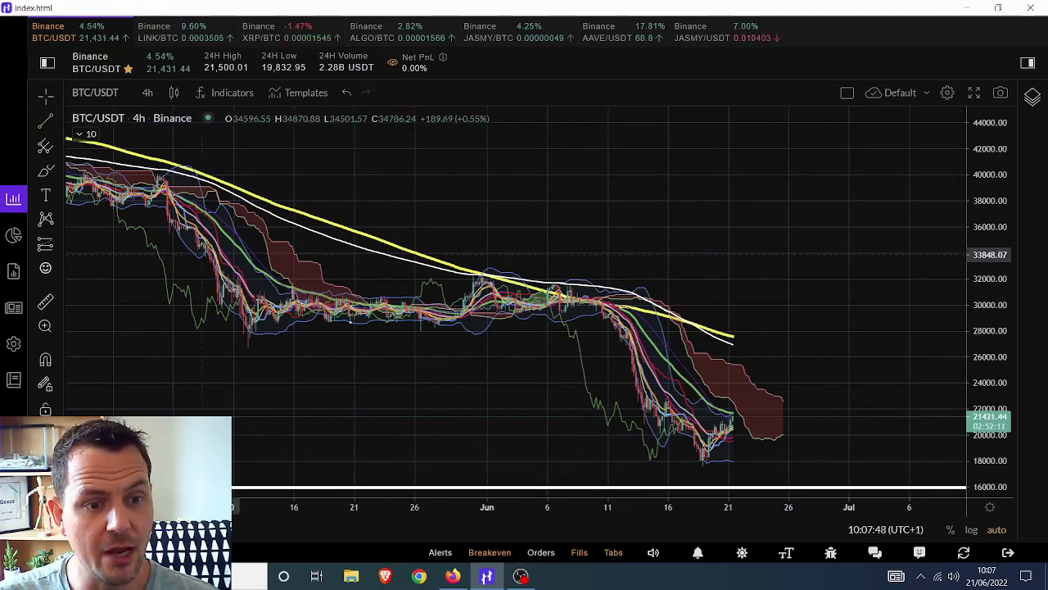
{"action": "left_click", "coordinate": [223, 319]}
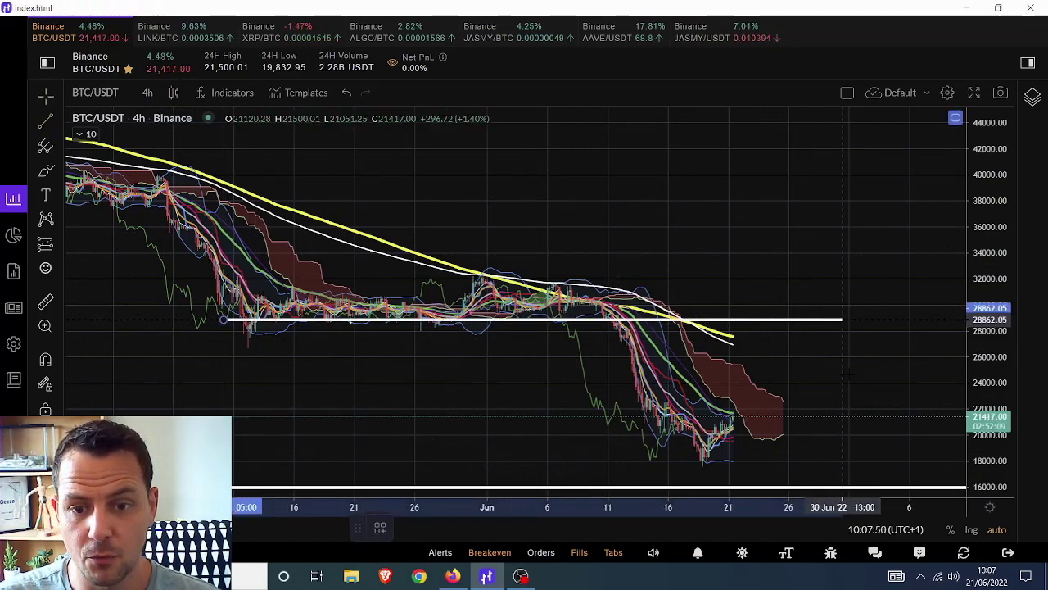
{"action": "left_click", "coordinate": [936, 319]}
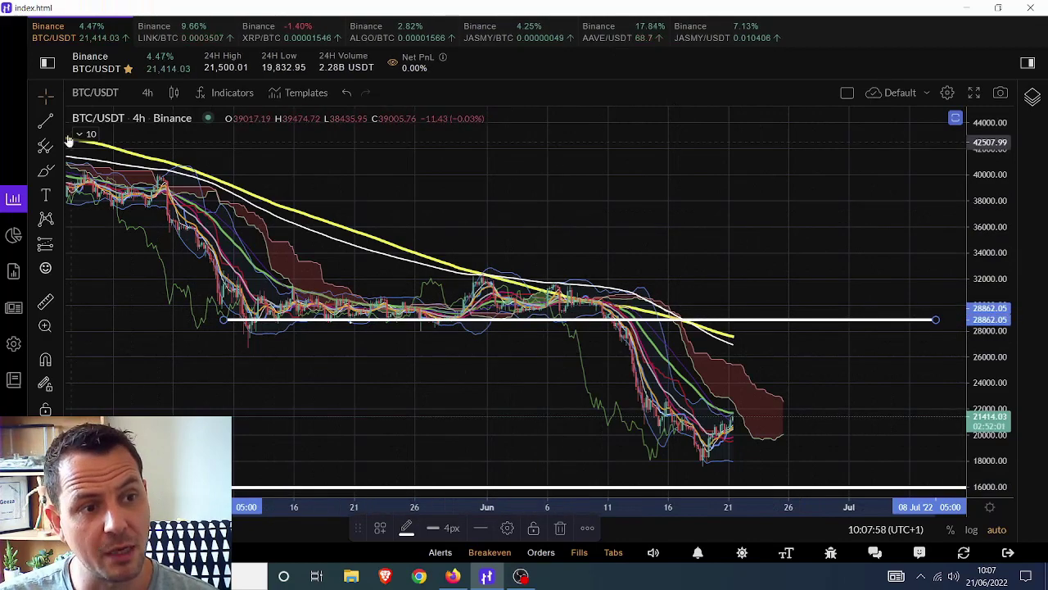
{"action": "left_click", "coordinate": [489, 227]}
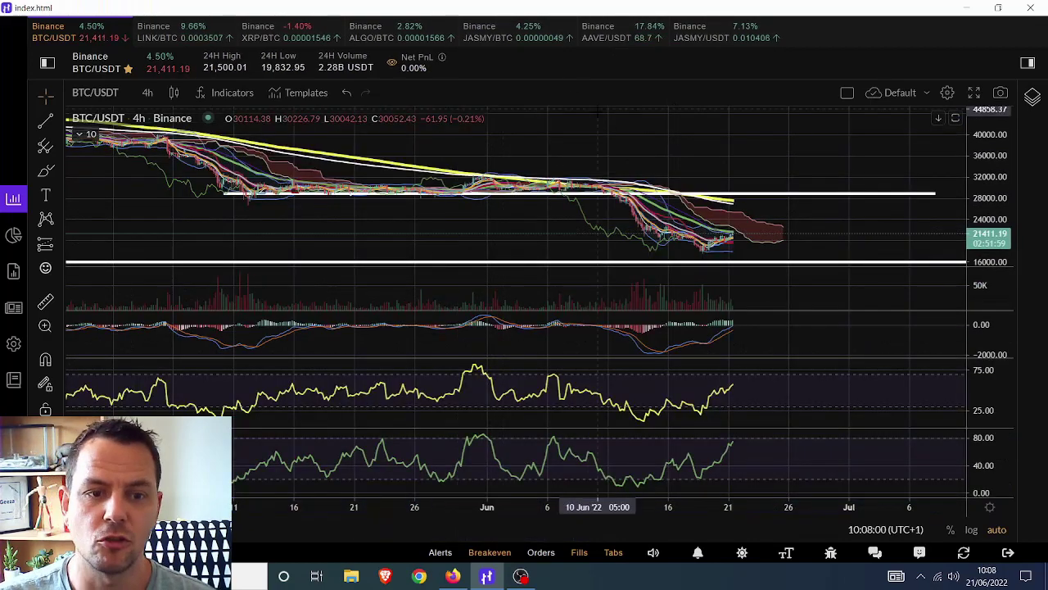
{"action": "double_click", "coordinate": [565, 228]}
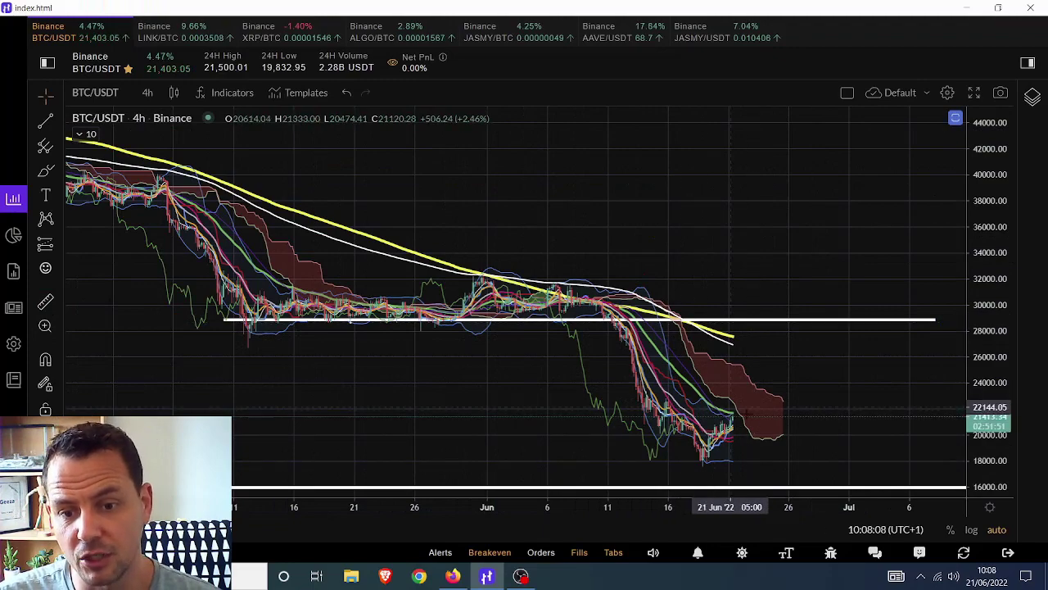
{"action": "scroll", "coordinate": [805, 418], "scroll_direction": "up", "scroll_amount": 3}
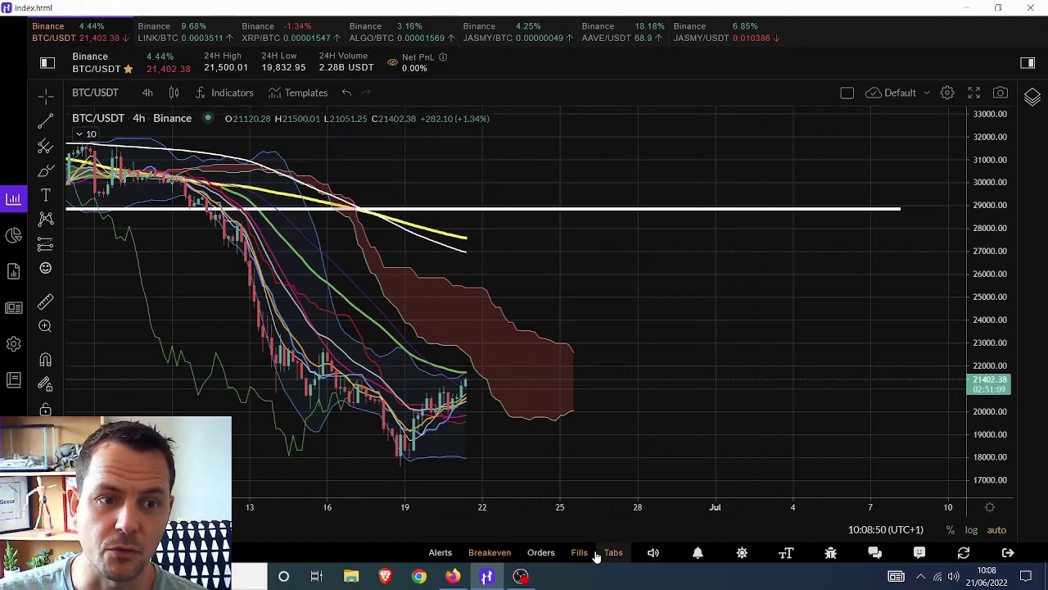
Step: Zoom the 4-hour BTC/USDT chart and open the 4h interval dropdown
{"action": "scroll", "coordinate": [637, 374], "scroll_direction": "down", "scroll_amount": 3}
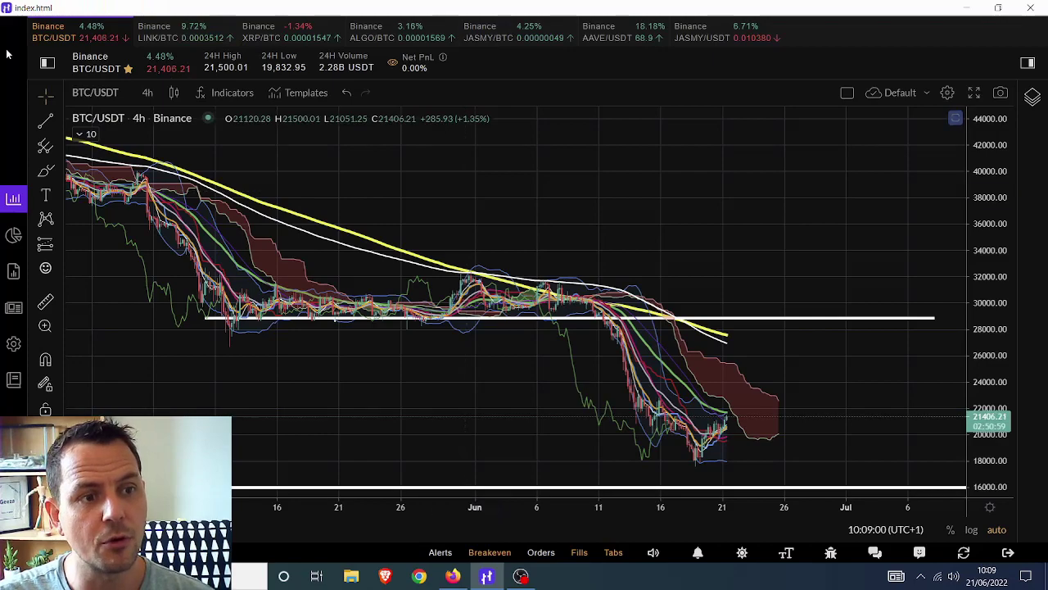
{"action": "left_click", "coordinate": [147, 92]}
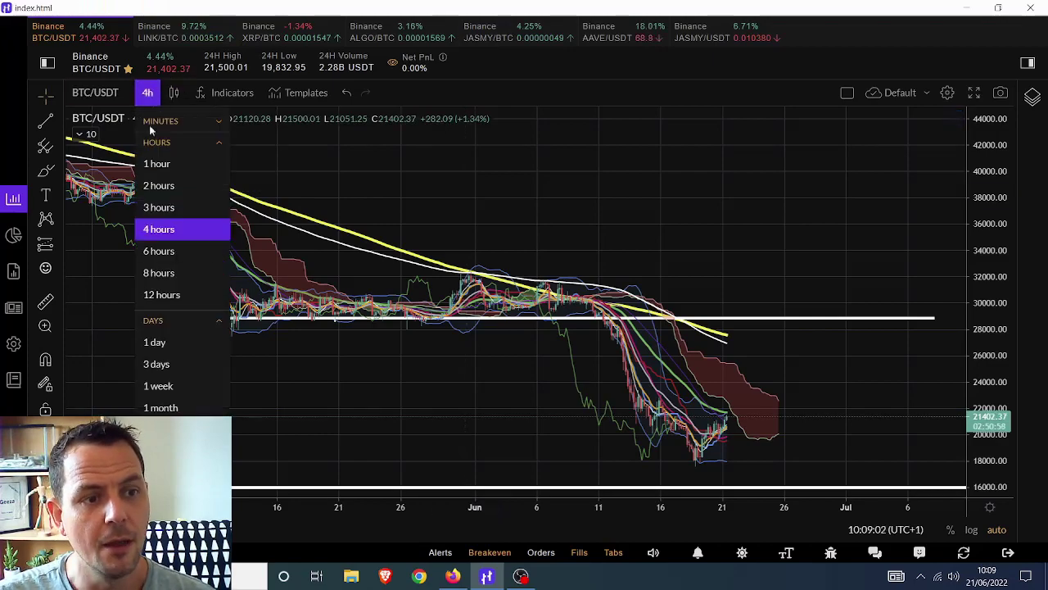
{"action": "left_click", "coordinate": [188, 342]}
{"action": "scroll", "coordinate": [635, 293], "scroll_direction": "down", "scroll_amount": 4}
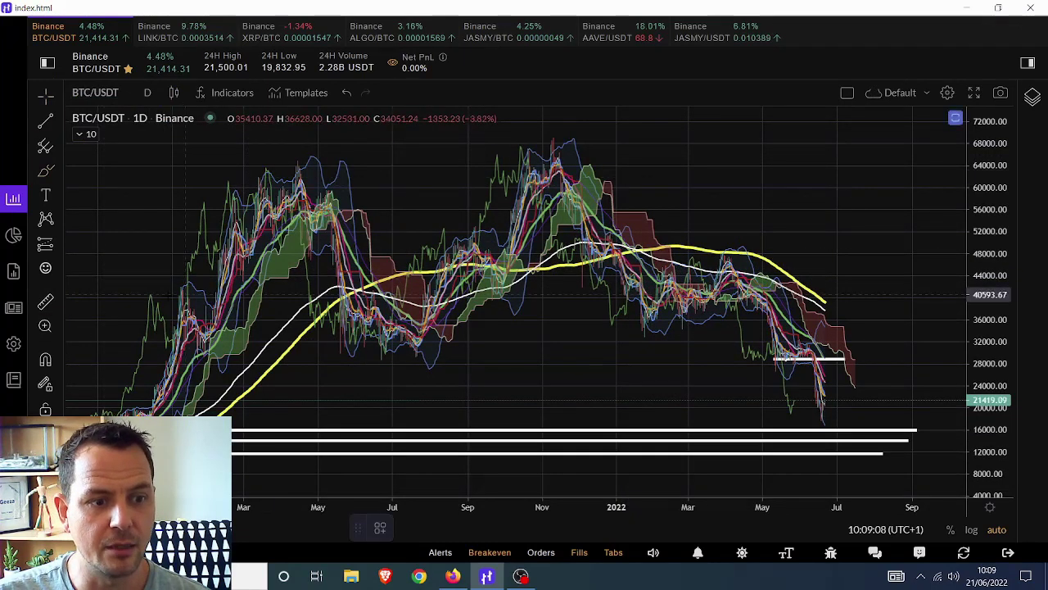
{"action": "mouse_move", "coordinate": [190, 281]}
{"action": "left_mouse_down"}
{"action": "mouse_move", "coordinate": [168, 310]}
{"action": "mouse_move", "coordinate": [212, 289]}
{"action": "left_mouse_up"}
{"action": "mouse_move", "coordinate": [236, 174]}
{"action": "left_mouse_down"}
{"action": "mouse_move", "coordinate": [304, 164]}
{"action": "mouse_move", "coordinate": [337, 175]}
{"action": "left_mouse_up"}
{"action": "mouse_move", "coordinate": [501, 174]}
{"action": "left_mouse_down"}
{"action": "mouse_move", "coordinate": [560, 171]}
{"action": "mouse_move", "coordinate": [585, 125]}
{"action": "left_mouse_up"}
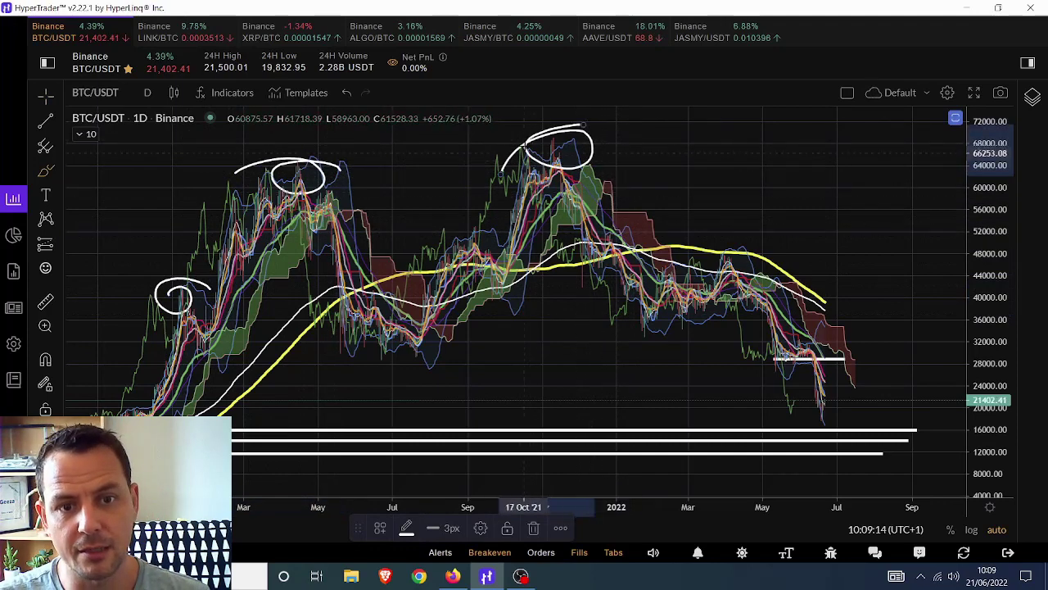
{"action": "mouse_move", "coordinate": [554, 163]}
{"action": "left_mouse_down"}
{"action": "mouse_move", "coordinate": [634, 246]}
{"action": "mouse_move", "coordinate": [787, 331]}
{"action": "mouse_move", "coordinate": [837, 406]}
{"action": "left_mouse_up"}
{"action": "key", "text": "ctrl+z"}
{"action": "key", "text": "ctrl+z"}
{"action": "key", "text": "ctrl+z"}
{"action": "key", "text": "ctrl+z"}
{"action": "key", "text": "ctrl+z"}
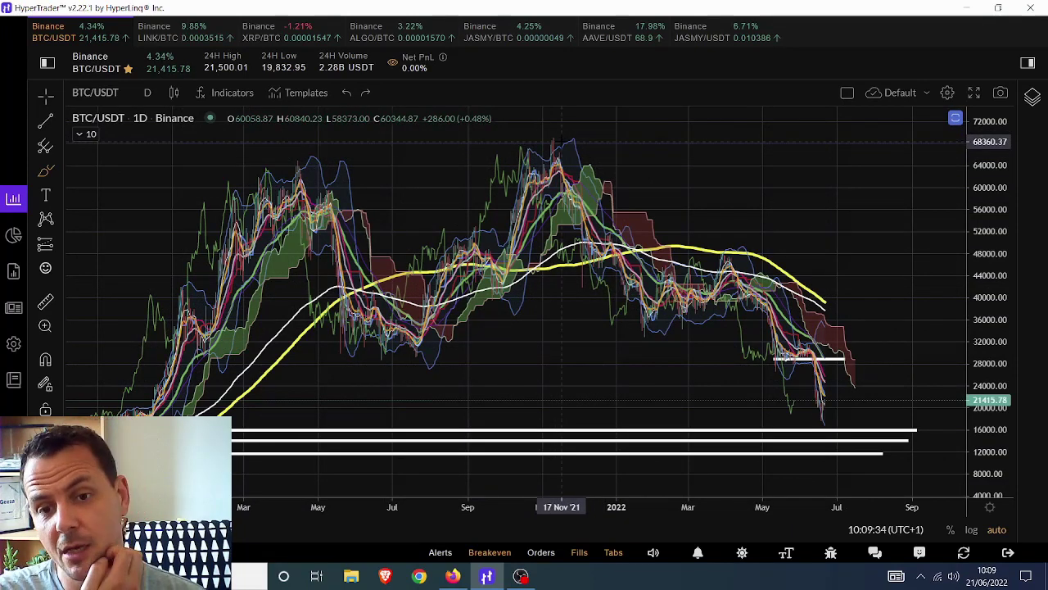
{"action": "mouse_move", "coordinate": [574, 133]}
{"action": "left_mouse_down"}
{"action": "mouse_move", "coordinate": [485, 147]}
{"action": "mouse_move", "coordinate": [539, 163]}
{"action": "left_mouse_up"}
{"action": "scroll", "coordinate": [854, 502], "scroll_direction": "up", "scroll_amount": 2}
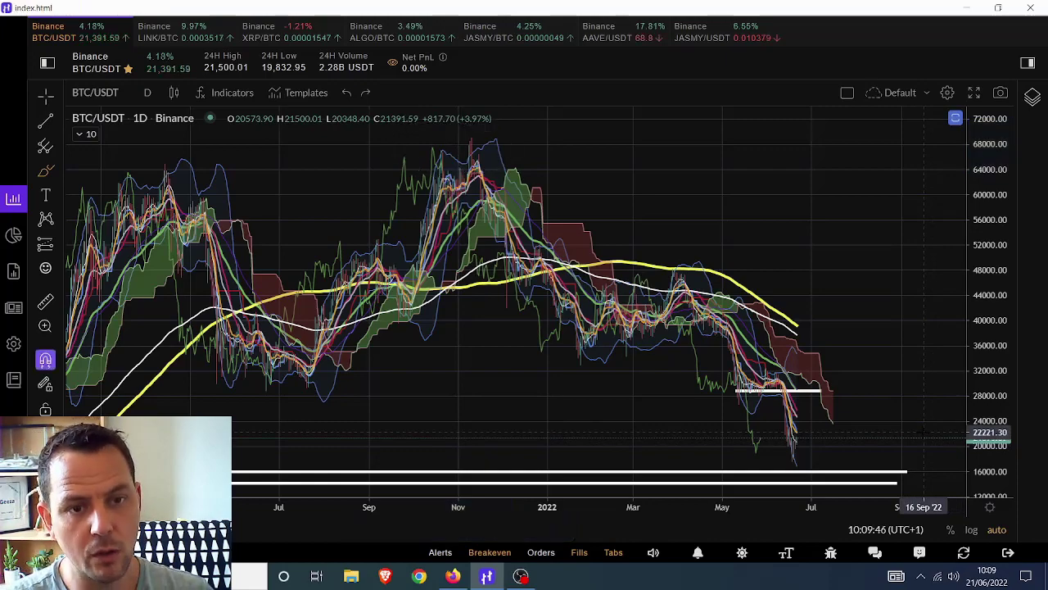
{"action": "scroll", "coordinate": [787, 344], "scroll_direction": "down", "scroll_amount": 3}
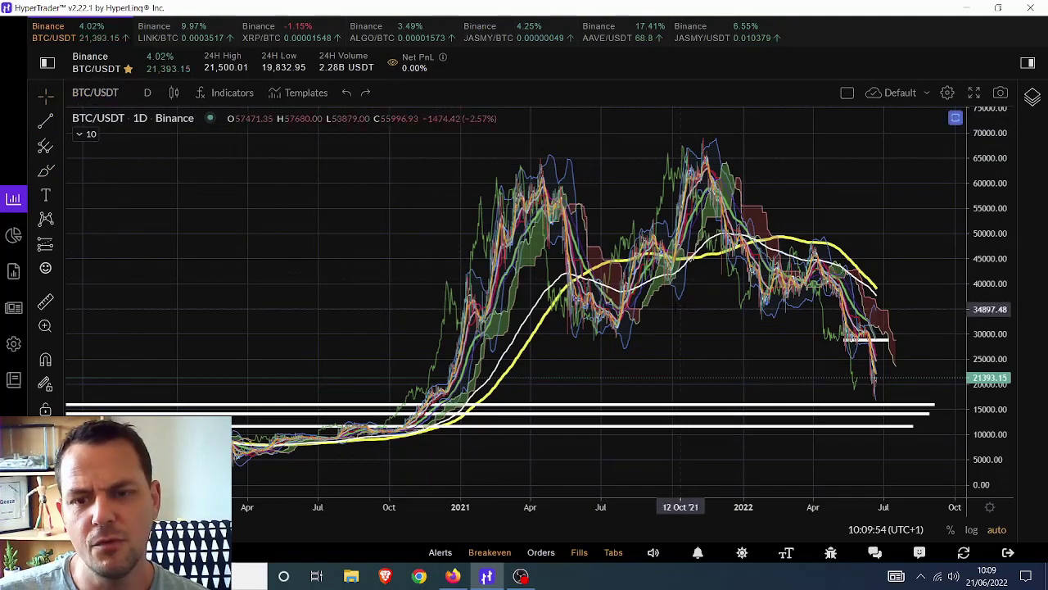
{"action": "scroll", "coordinate": [679, 307], "scroll_direction": "up", "scroll_amount": 5}
{"action": "scroll", "coordinate": [679, 307], "scroll_direction": "down", "scroll_amount": 4}
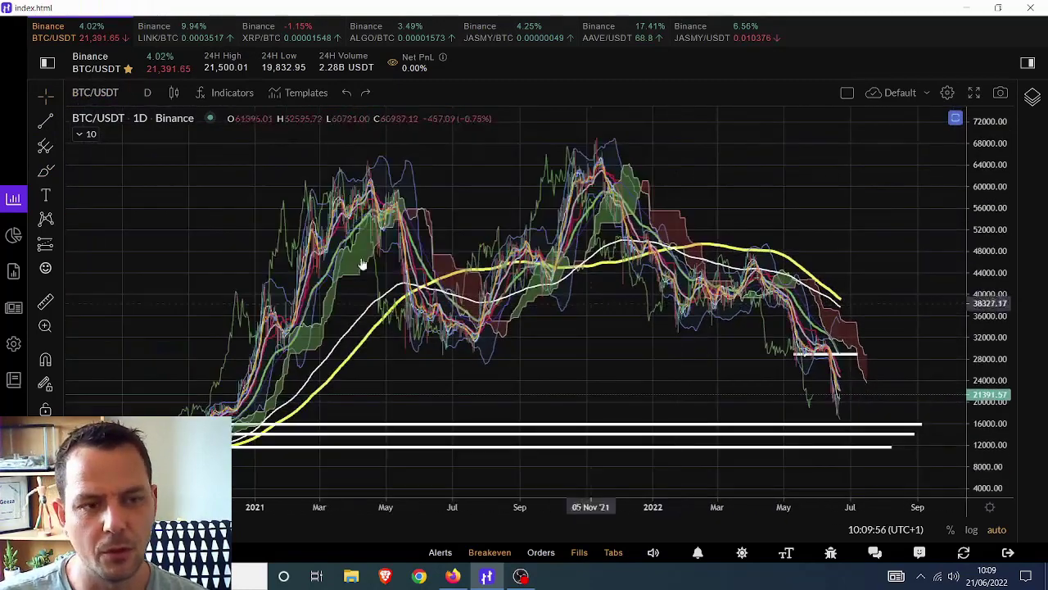
Step: Switch BTC/USDT to 1-week candles and select the white line near the 2018 low
{"action": "left_click", "coordinate": [140, 93]}
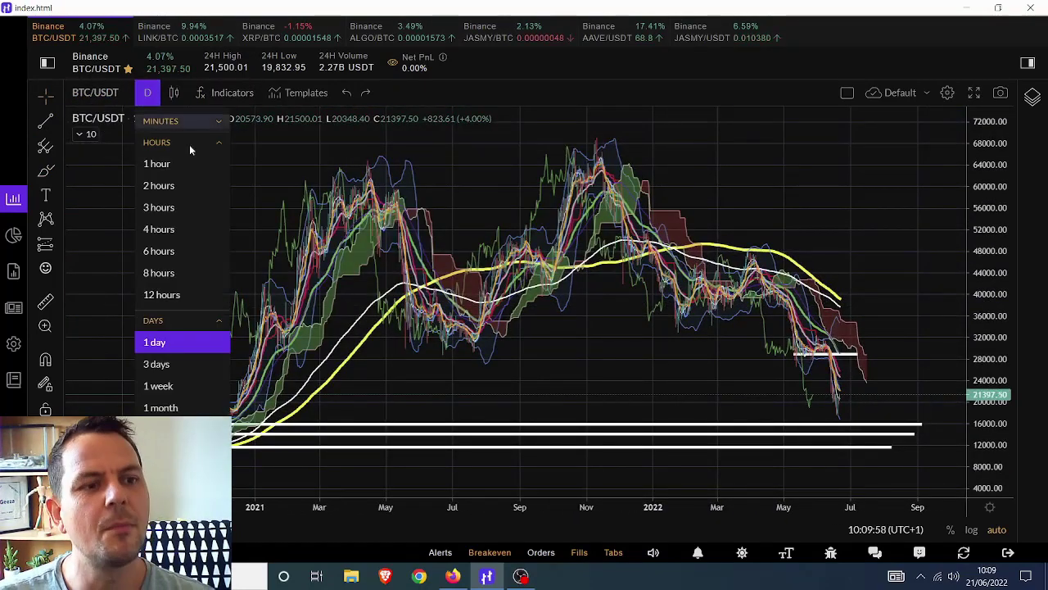
{"action": "left_click", "coordinate": [196, 385]}
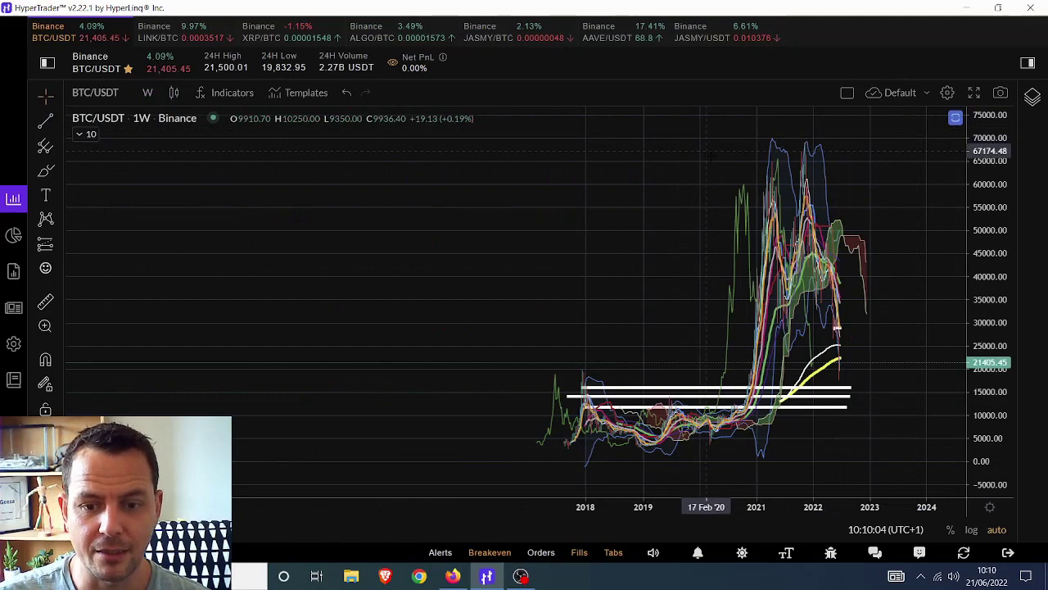
{"action": "scroll", "coordinate": [720, 174], "scroll_direction": "up", "scroll_amount": 3}
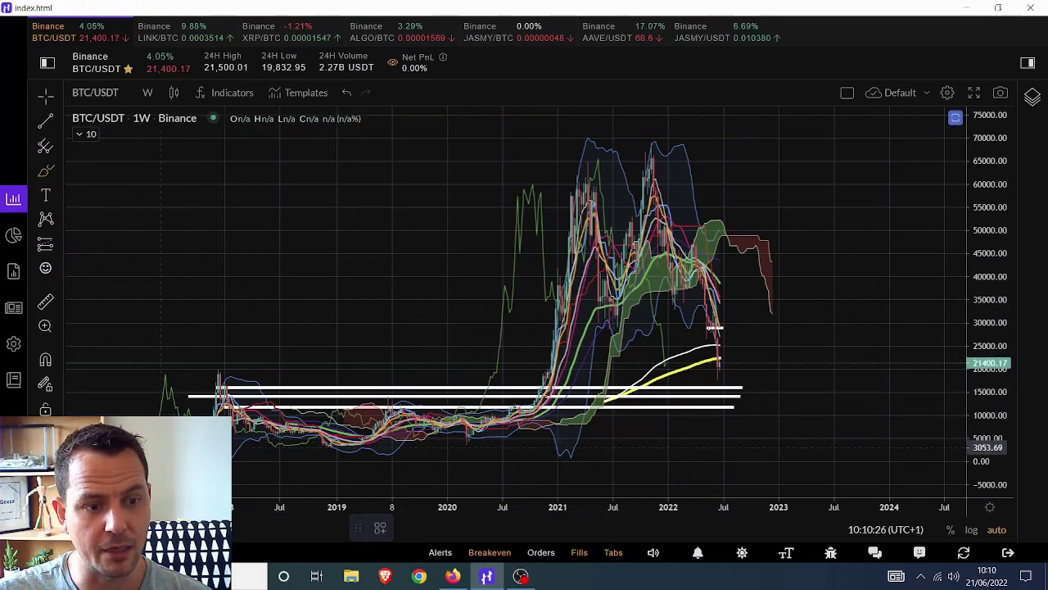
{"action": "left_click", "coordinate": [220, 368]}
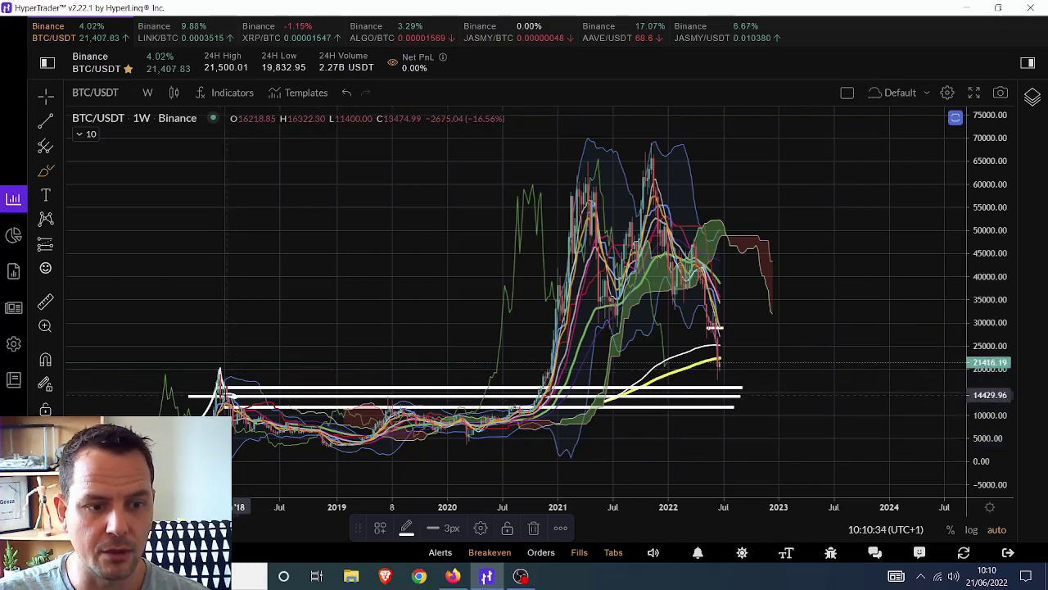
{"action": "key", "text": "ctrl"}
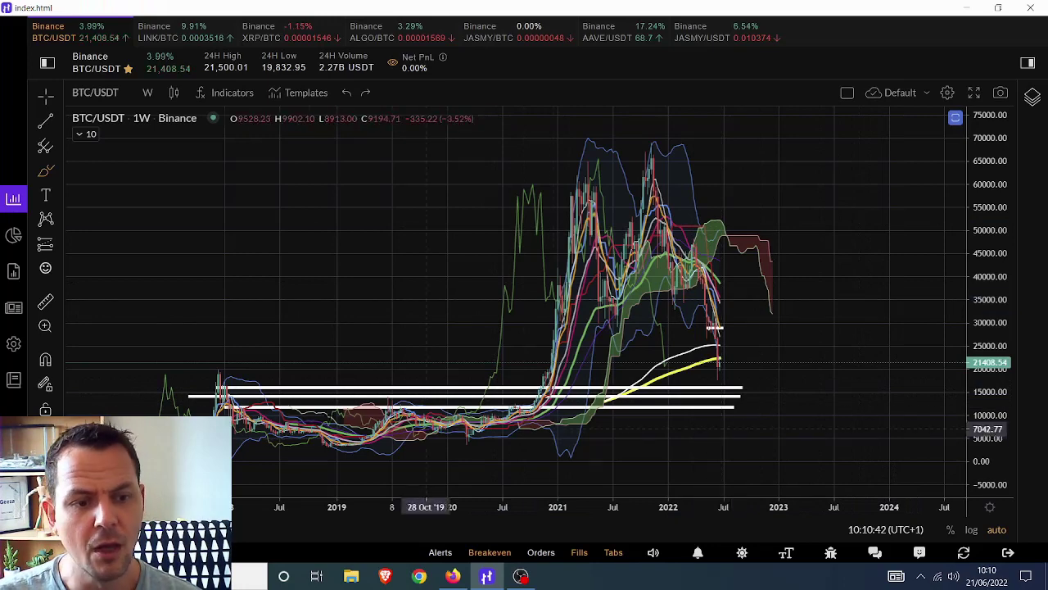
{"action": "mouse_move", "coordinate": [245, 377]}
{"action": "left_mouse_down"}
{"action": "mouse_move", "coordinate": [271, 413]}
{"action": "mouse_move", "coordinate": [319, 430]}
{"action": "mouse_move", "coordinate": [331, 446]}
{"action": "left_mouse_up"}
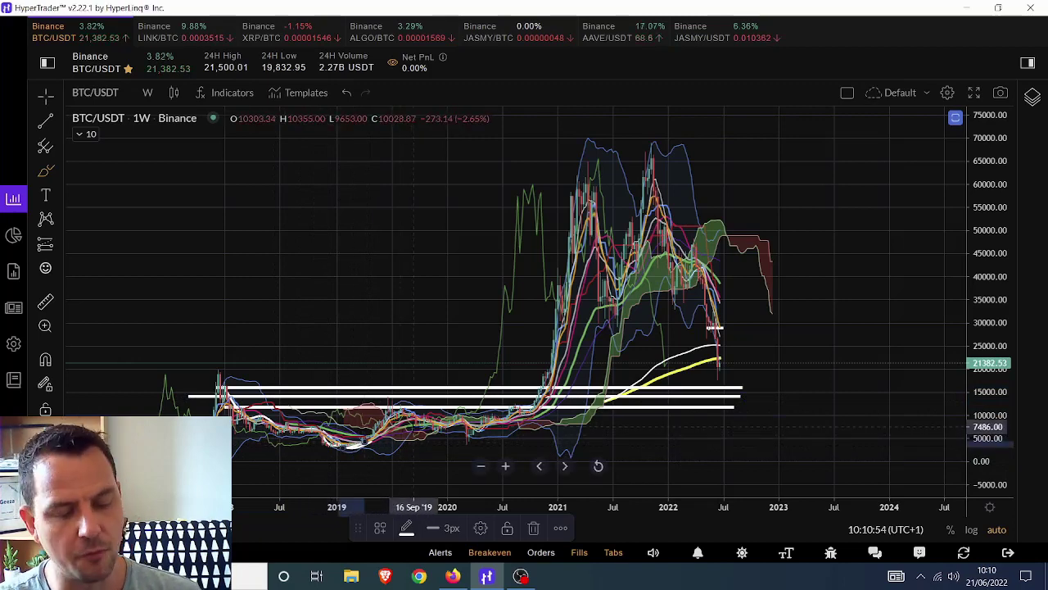
{"action": "left_click", "coordinate": [413, 427]}
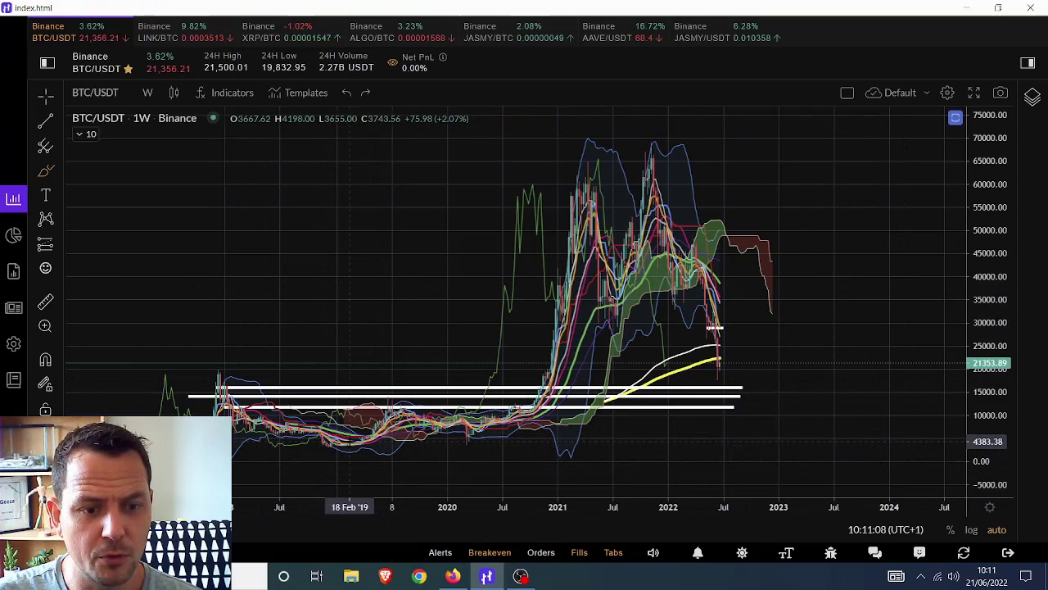
{"action": "mouse_move", "coordinate": [351, 441]}
{"action": "left_mouse_down"}
{"action": "mouse_move", "coordinate": [394, 398]}
{"action": "mouse_move", "coordinate": [403, 416]}
{"action": "mouse_move", "coordinate": [443, 427]}
{"action": "mouse_move", "coordinate": [435, 434]}
{"action": "mouse_move", "coordinate": [467, 420]}
{"action": "mouse_move", "coordinate": [469, 439]}
{"action": "mouse_move", "coordinate": [491, 415]}
{"action": "mouse_move", "coordinate": [535, 405]}
{"action": "mouse_move", "coordinate": [565, 274]}
{"action": "mouse_move", "coordinate": [570, 188]}
{"action": "left_mouse_up"}
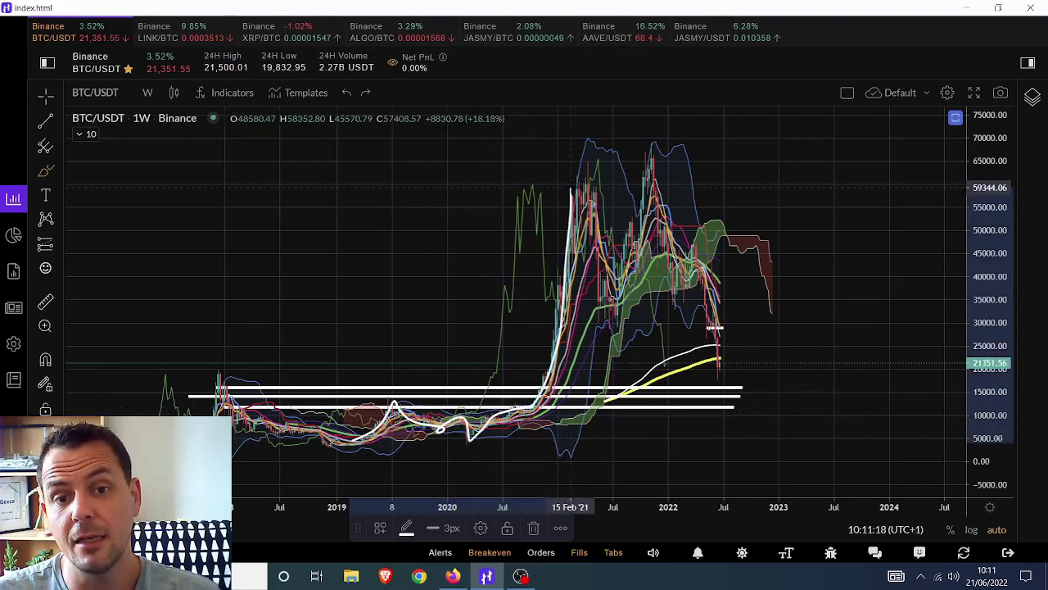
{"action": "mouse_move", "coordinate": [377, 450]}
{"action": "left_mouse_down"}
{"action": "mouse_move", "coordinate": [492, 375]}
{"action": "mouse_move", "coordinate": [426, 464]}
{"action": "mouse_move", "coordinate": [528, 388]}
{"action": "left_mouse_up"}
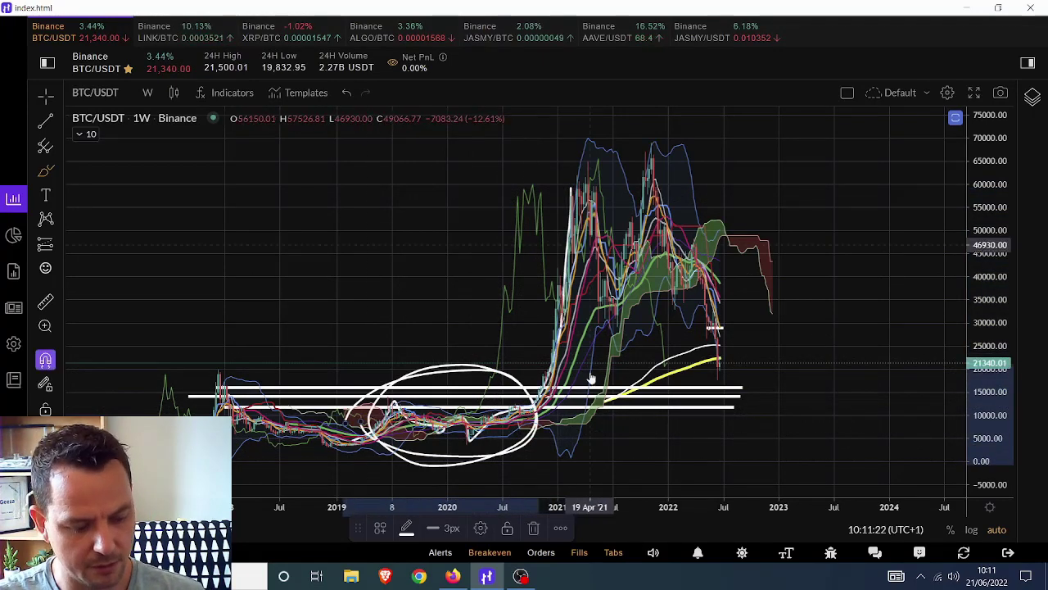
{"action": "key", "text": "ctrl+z"}
{"action": "key", "text": "ctrl+z"}
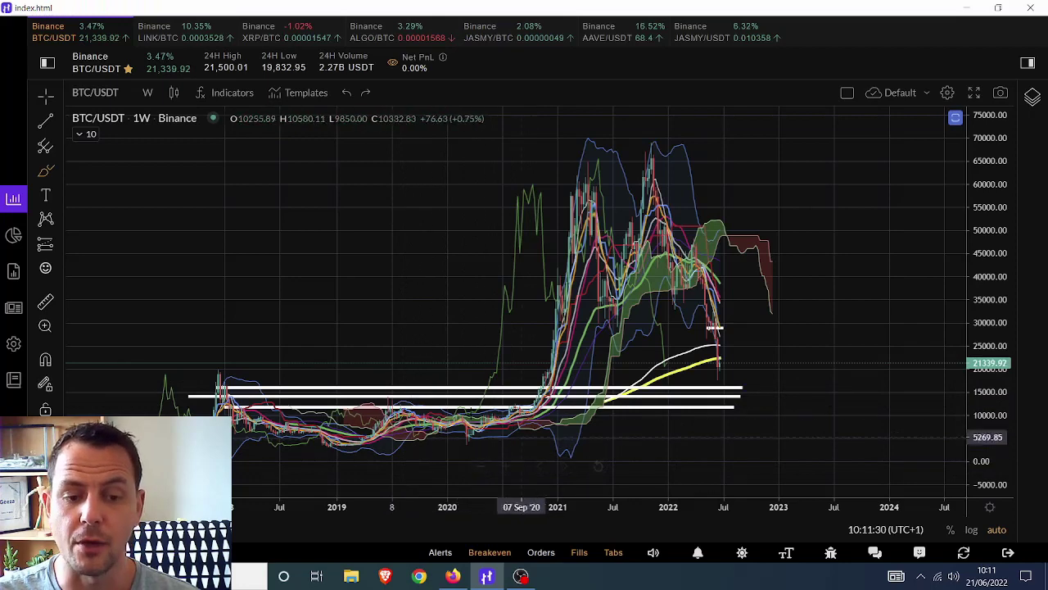
{"action": "left_click_drag", "start_coordinate": [348, 449], "coordinate": [473, 426]}
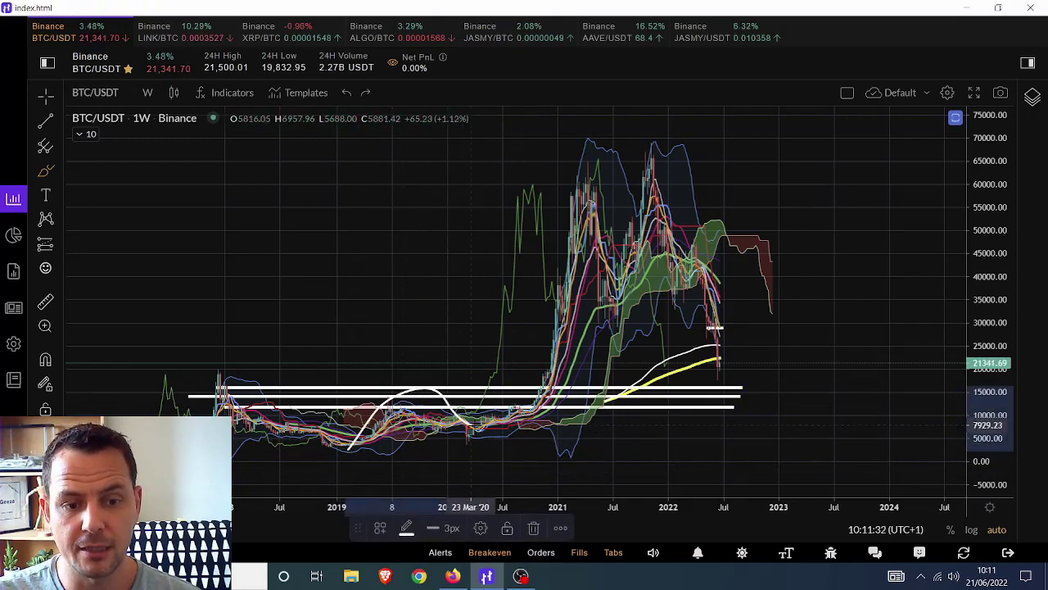
{"action": "left_click_drag", "start_coordinate": [557, 394], "coordinate": [613, 178]}
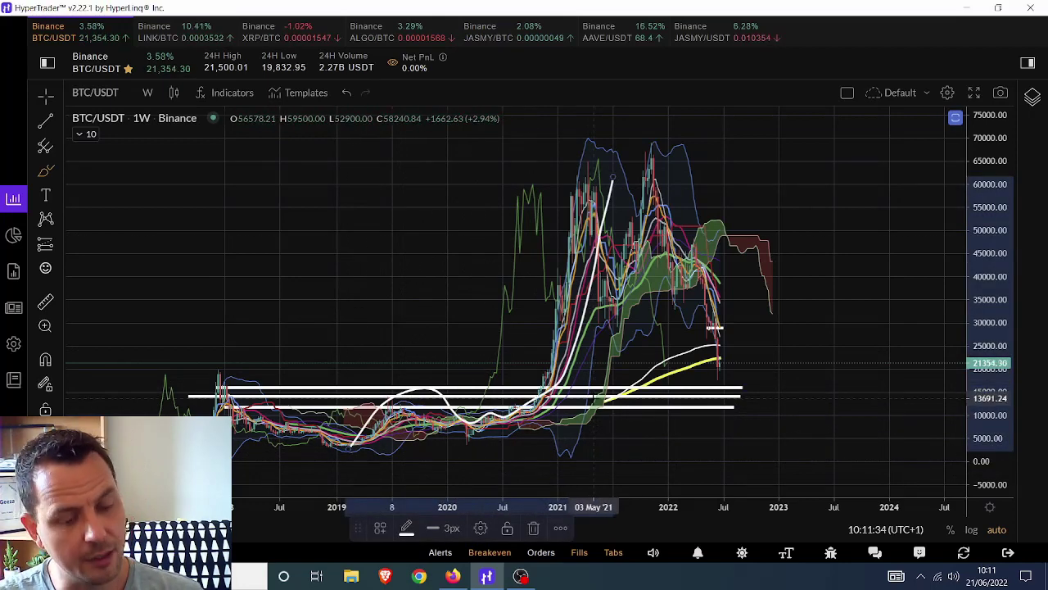
{"action": "key", "text": "ctrl+z"}
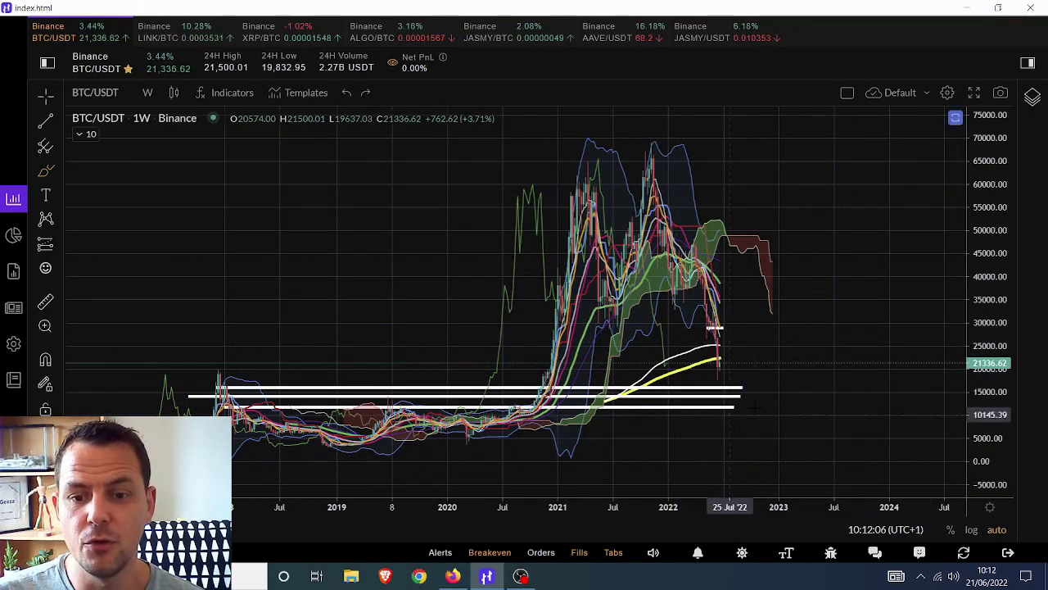
Step: Change the BTC/USDT interval to 4 hours, then to 1 day
{"action": "scroll", "coordinate": [571, 256], "scroll_direction": "up", "scroll_amount": 10}
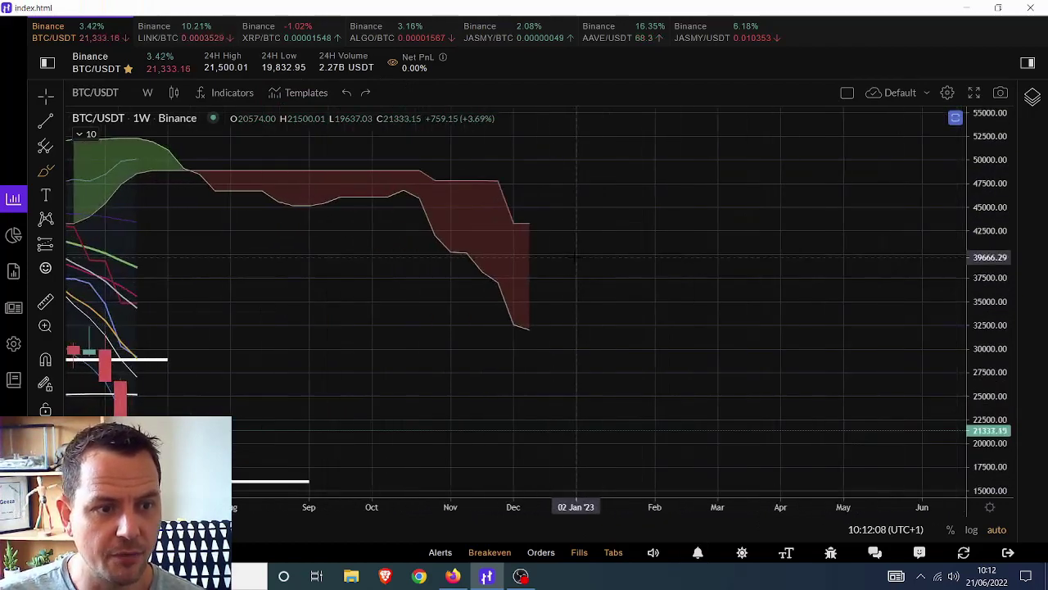
{"action": "left_click", "coordinate": [147, 92]}
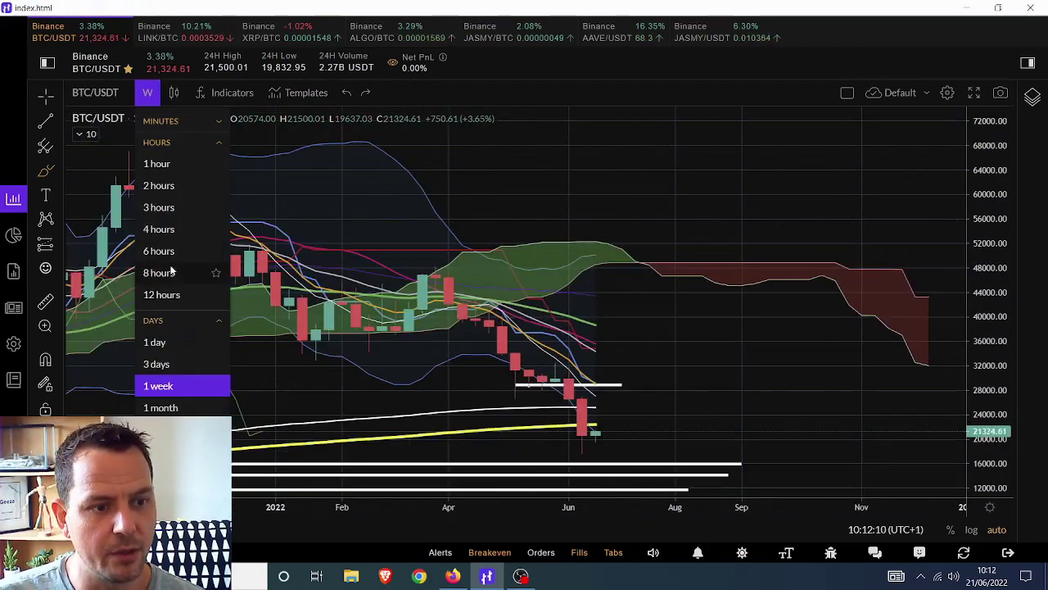
{"action": "left_click", "coordinate": [159, 229]}
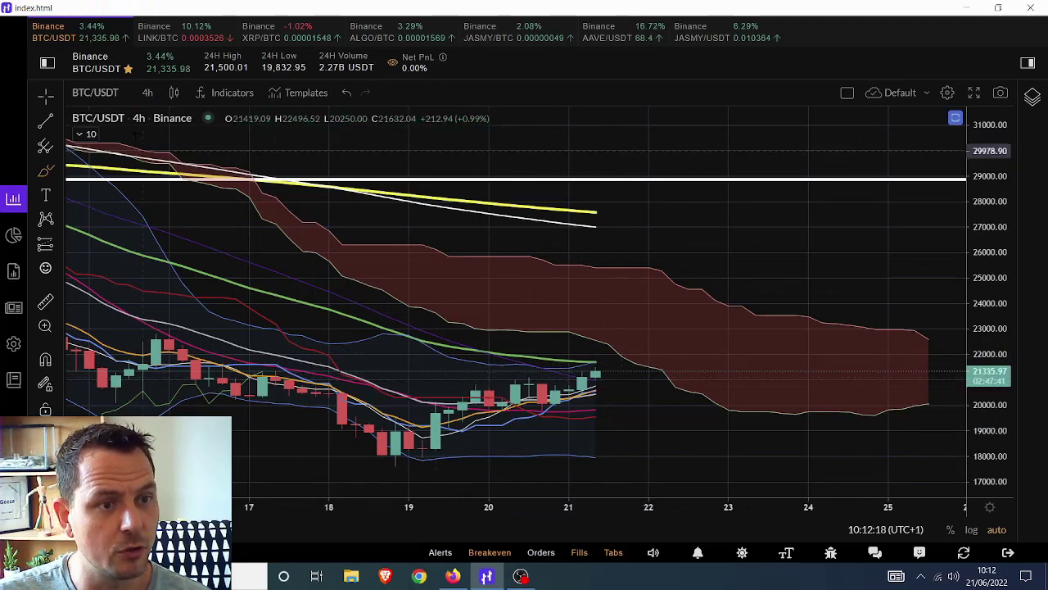
{"action": "left_click", "coordinate": [148, 93]}
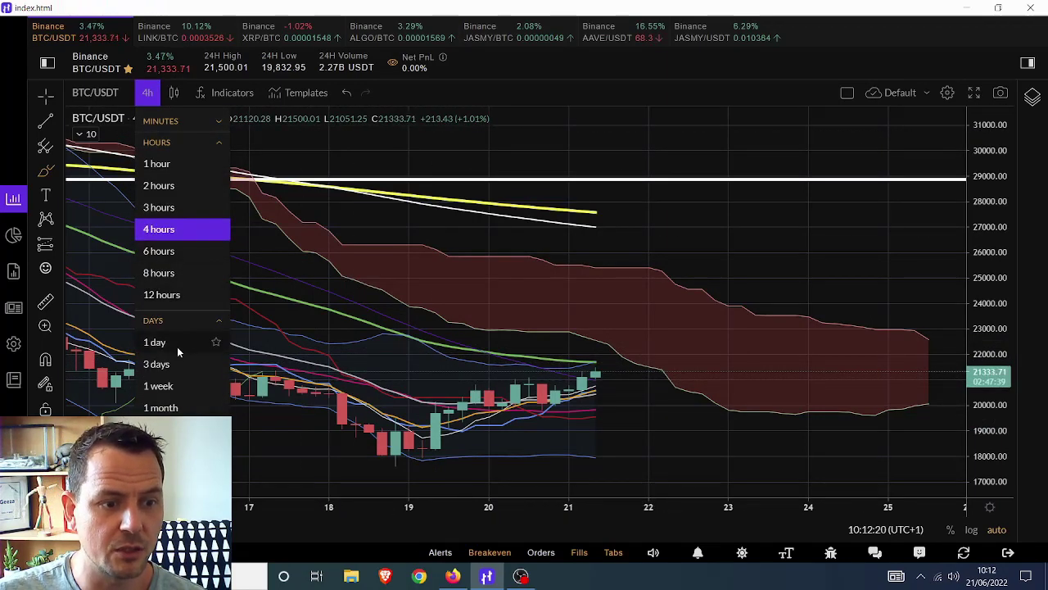
{"action": "left_click", "coordinate": [156, 342]}
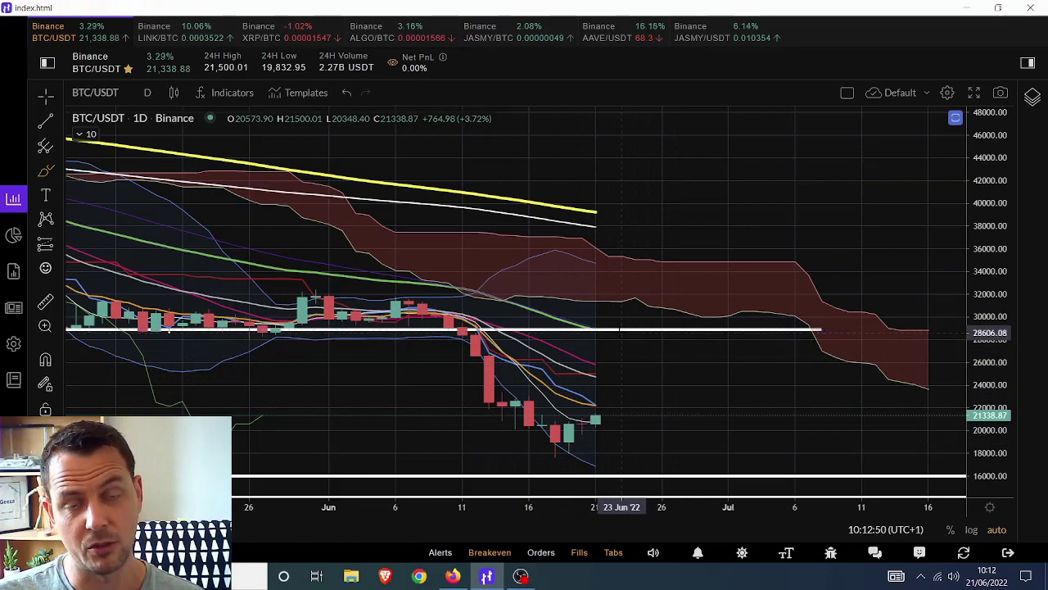
Step: Extend the white 28,862 level line much further back in time on the daily chart
{"action": "scroll", "coordinate": [459, 360], "scroll_direction": "down", "scroll_amount": 3}
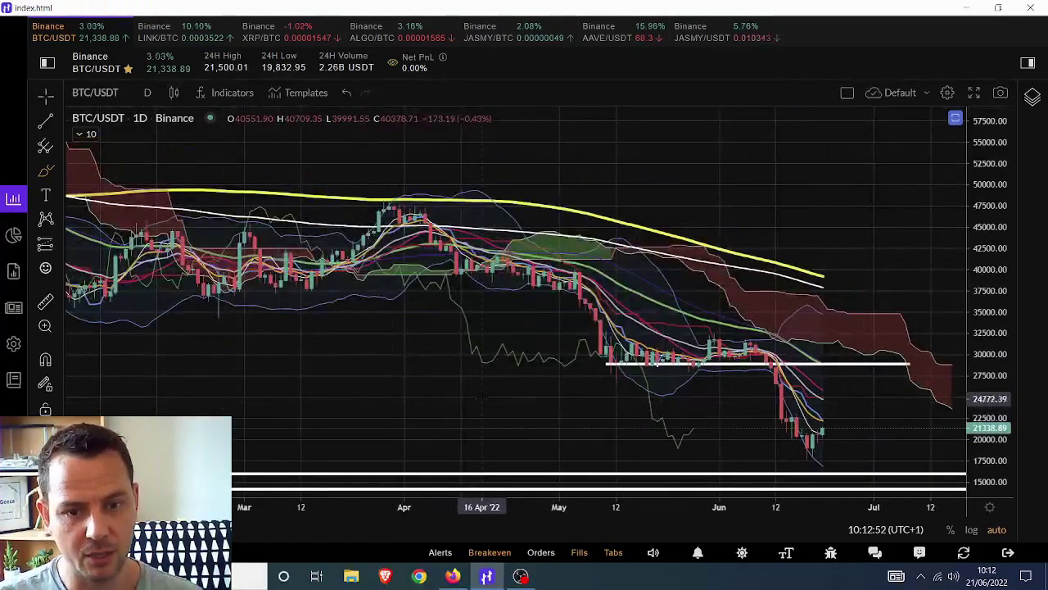
{"action": "scroll", "coordinate": [475, 384], "scroll_direction": "down", "scroll_amount": 2}
{"action": "scroll", "coordinate": [458, 360], "scroll_direction": "down", "scroll_amount": 2}
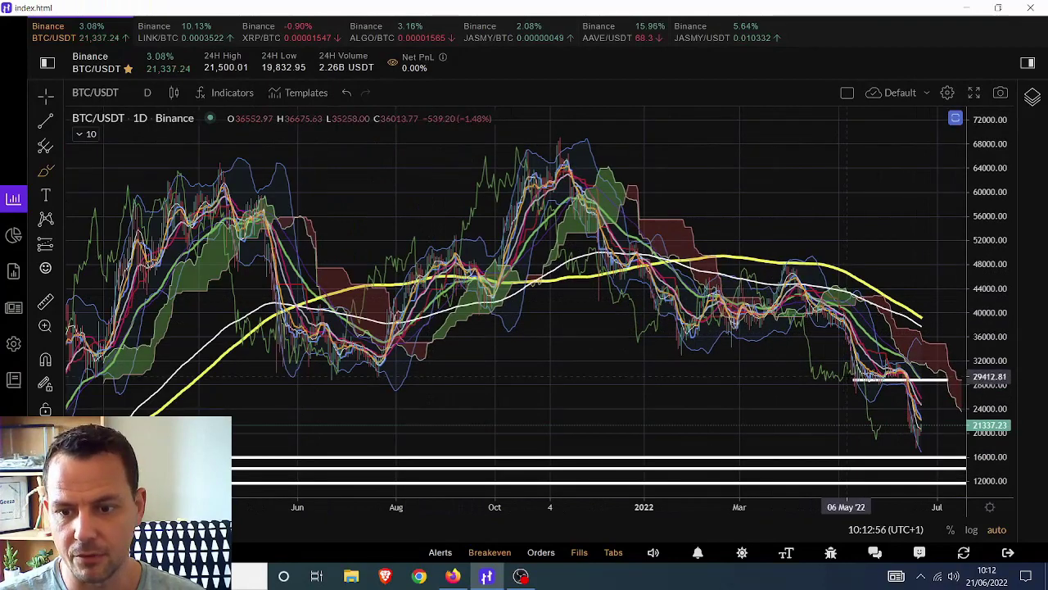
{"action": "left_click_drag", "start_coordinate": [852, 385], "coordinate": [611, 398]}
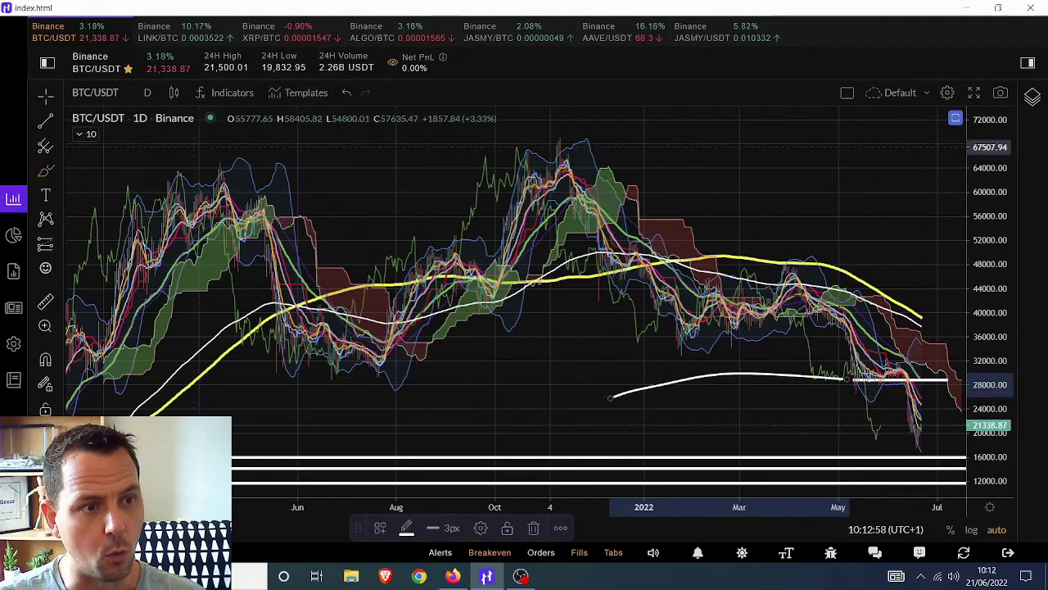
{"action": "key", "text": "ctrl+z"}
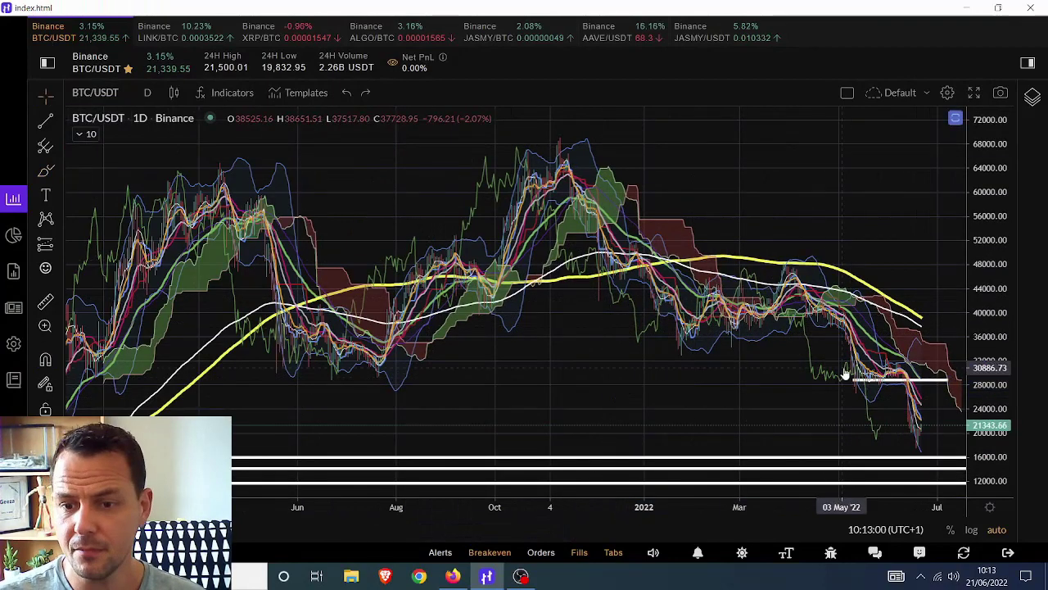
{"action": "left_click_drag", "start_coordinate": [853, 380], "coordinate": [782, 379]}
{"action": "left_click_drag", "start_coordinate": [723, 398], "coordinate": [310, 401]}
{"action": "scroll", "coordinate": [309, 401], "scroll_direction": "down", "scroll_amount": 2}
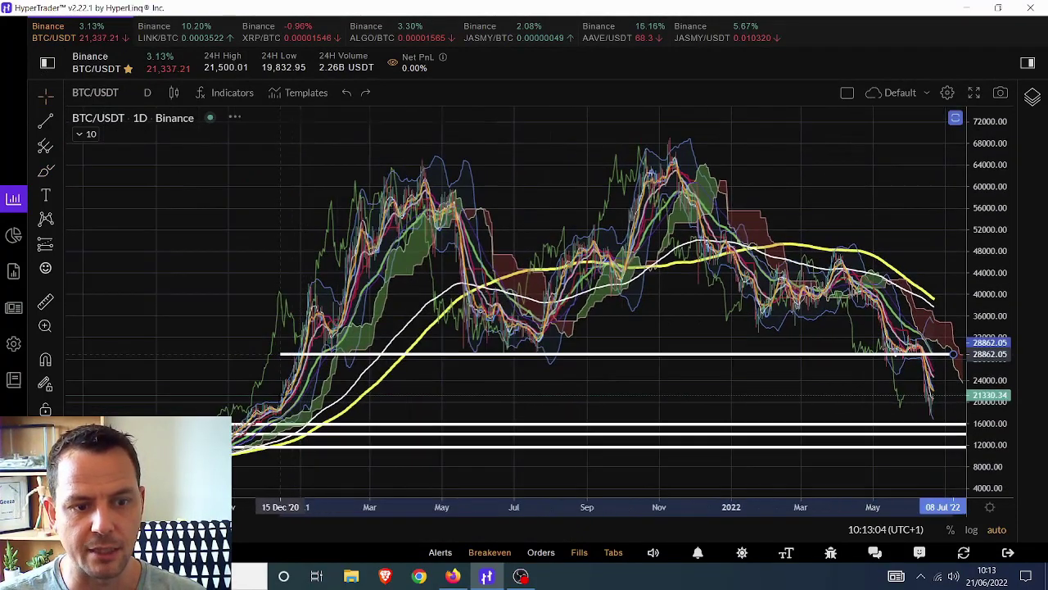
{"action": "left_click", "coordinate": [581, 356]}
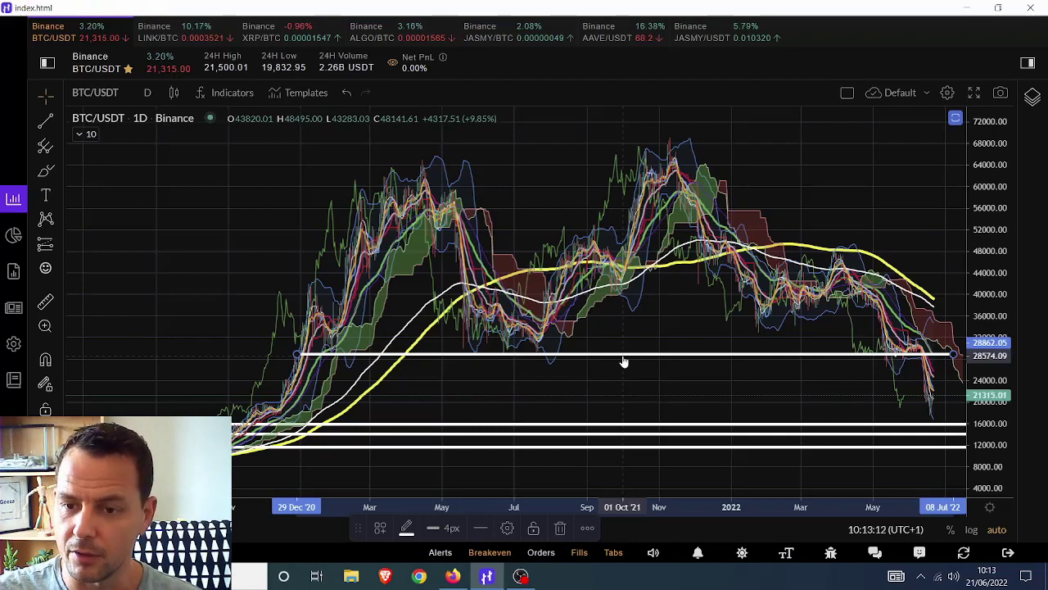
Step: Pan the daily chart to leave blank space after the latest candle
{"action": "scroll", "coordinate": [623, 361], "scroll_direction": "up", "scroll_amount": 3}
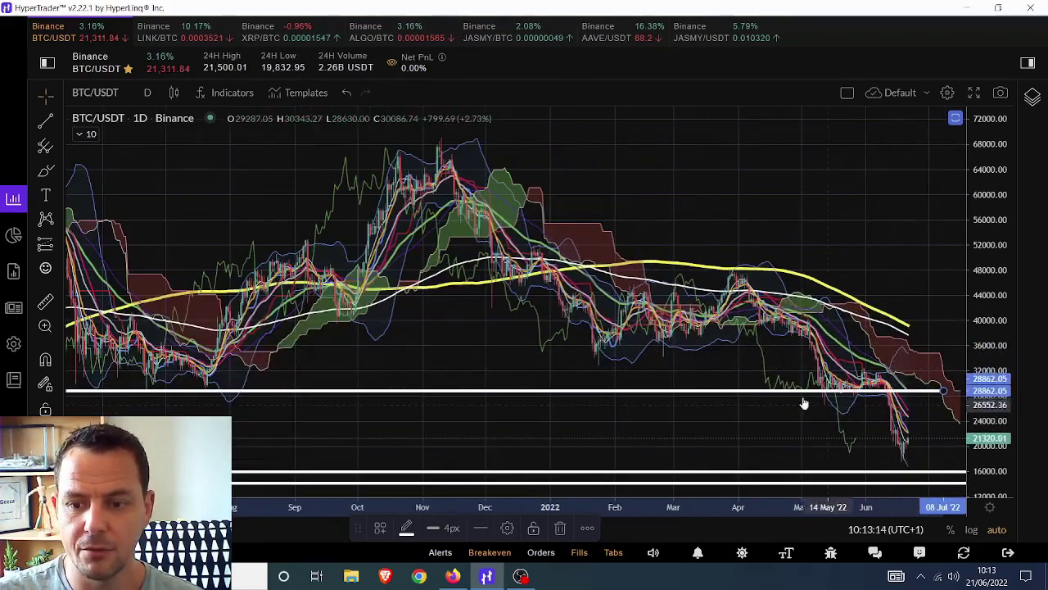
{"action": "scroll", "coordinate": [804, 403], "scroll_direction": "down", "scroll_amount": 3}
{"action": "left_click_drag", "start_coordinate": [807, 401], "coordinate": [585, 402]}
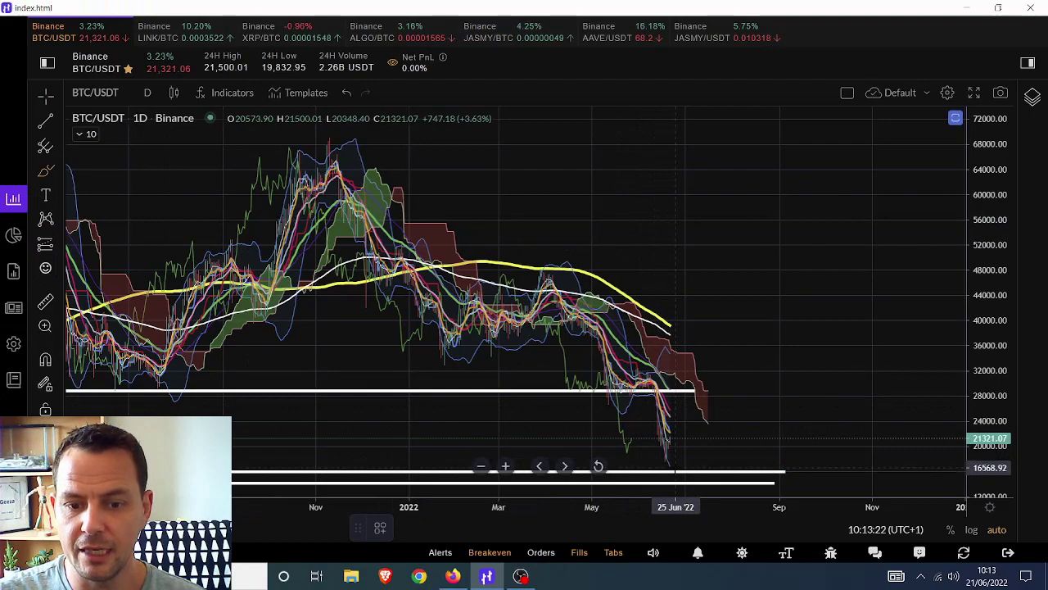
{"action": "scroll", "coordinate": [674, 471], "scroll_direction": "down", "scroll_amount": 3}
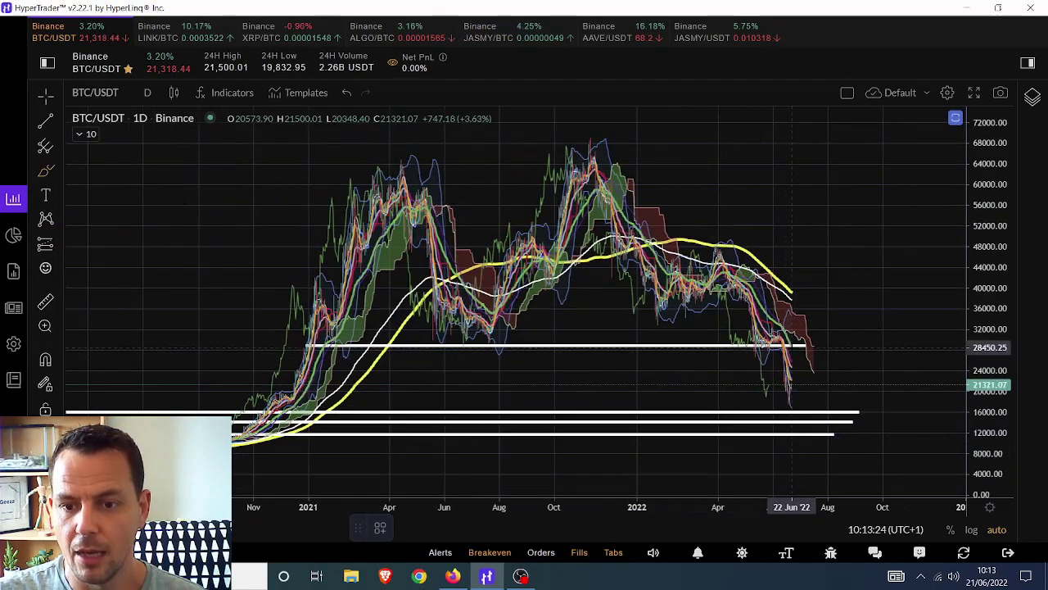
{"action": "mouse_move", "coordinate": [791, 347]}
{"action": "left_mouse_down"}
{"action": "mouse_move", "coordinate": [833, 353]}
{"action": "mouse_move", "coordinate": [864, 396]}
{"action": "left_mouse_up"}
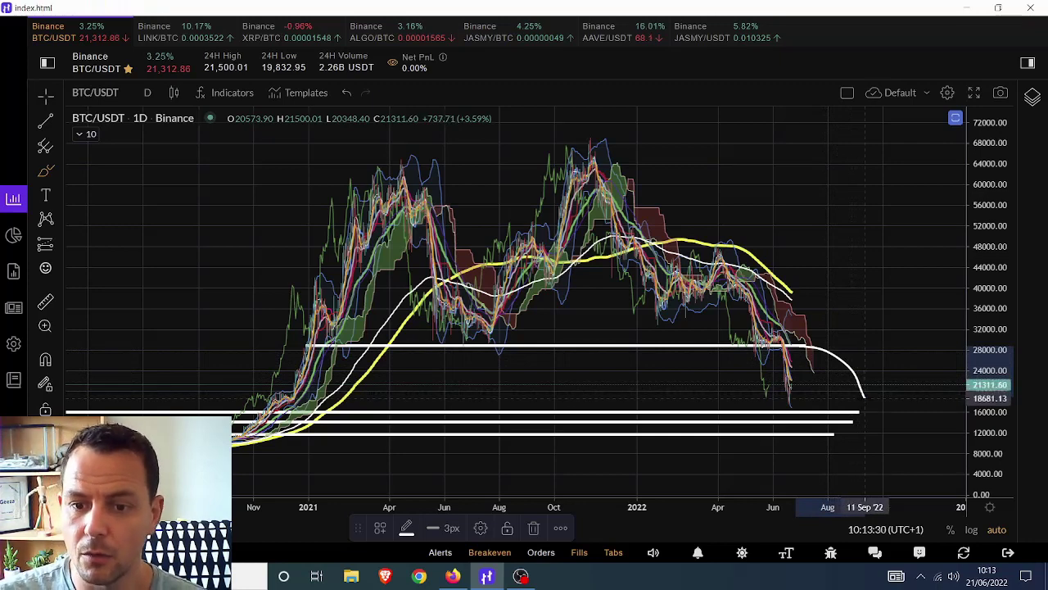
{"action": "left_click_drag", "start_coordinate": [791, 394], "coordinate": [807, 347]}
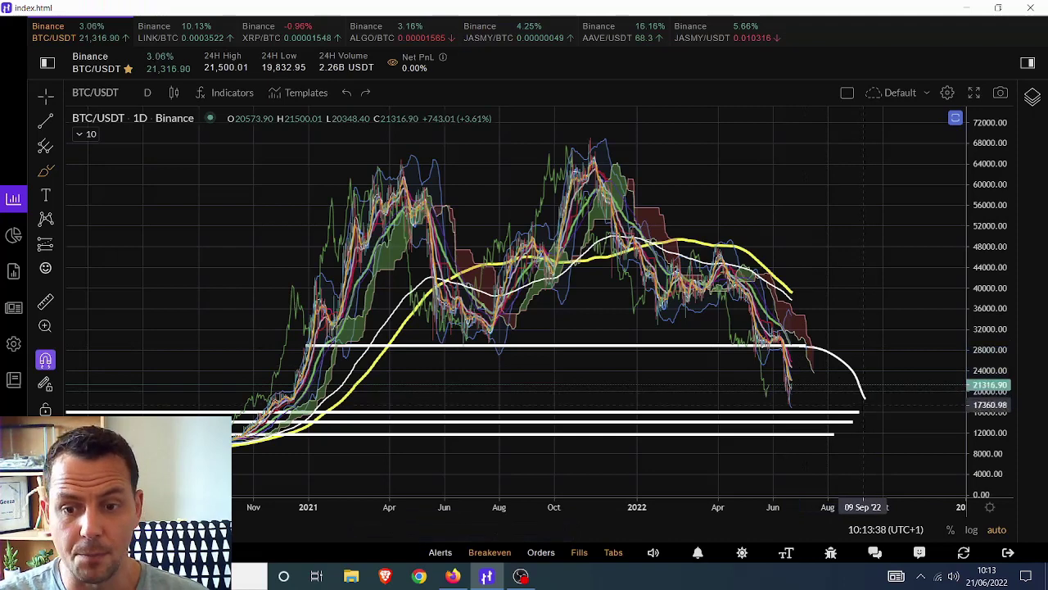
{"action": "key", "text": "ctrl+z"}
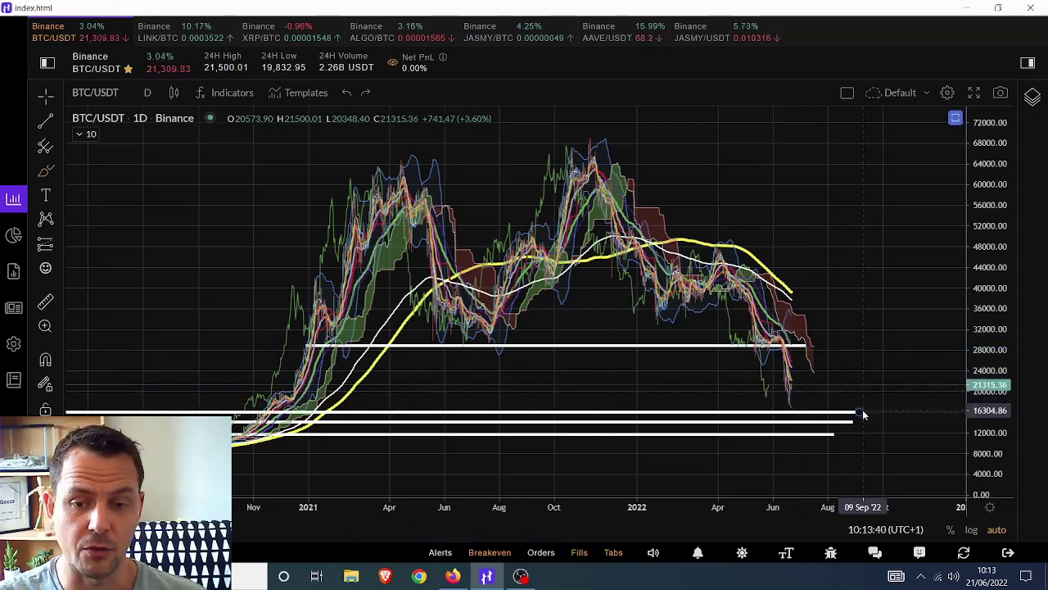
{"action": "left_click", "coordinate": [814, 411]}
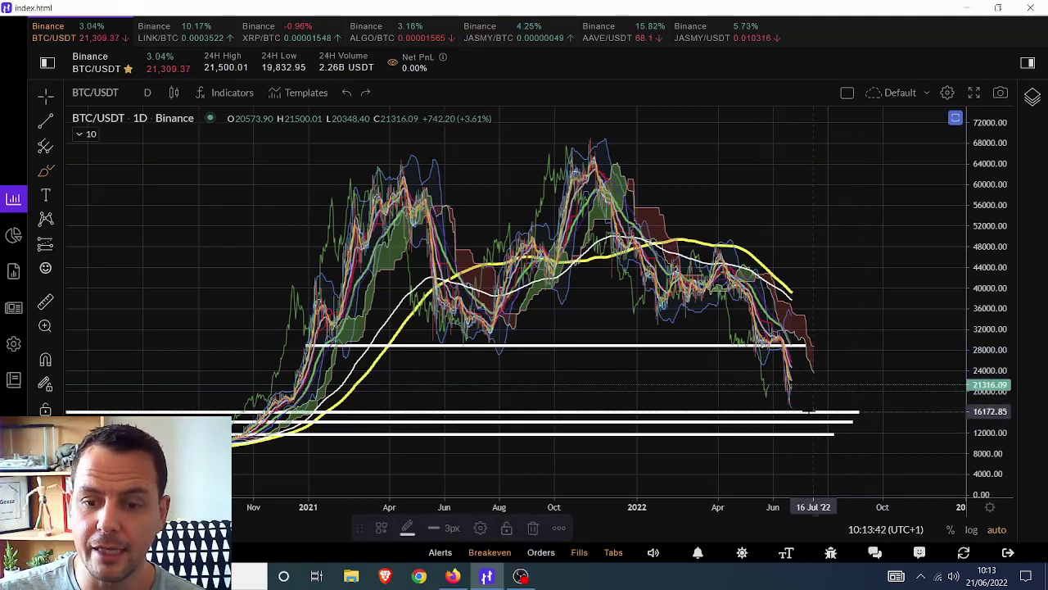
{"action": "mouse_move", "coordinate": [813, 411]}
{"action": "left_mouse_down"}
{"action": "mouse_move", "coordinate": [793, 417]}
{"action": "mouse_move", "coordinate": [796, 431]}
{"action": "mouse_move", "coordinate": [829, 432]}
{"action": "mouse_move", "coordinate": [834, 409]}
{"action": "mouse_move", "coordinate": [793, 416]}
{"action": "mouse_move", "coordinate": [847, 431]}
{"action": "mouse_move", "coordinate": [813, 405]}
{"action": "mouse_move", "coordinate": [808, 432]}
{"action": "mouse_move", "coordinate": [850, 427]}
{"action": "mouse_move", "coordinate": [811, 410]}
{"action": "mouse_move", "coordinate": [797, 429]}
{"action": "mouse_move", "coordinate": [852, 427]}
{"action": "mouse_move", "coordinate": [809, 409]}
{"action": "mouse_move", "coordinate": [787, 434]}
{"action": "mouse_move", "coordinate": [859, 419]}
{"action": "left_mouse_up"}
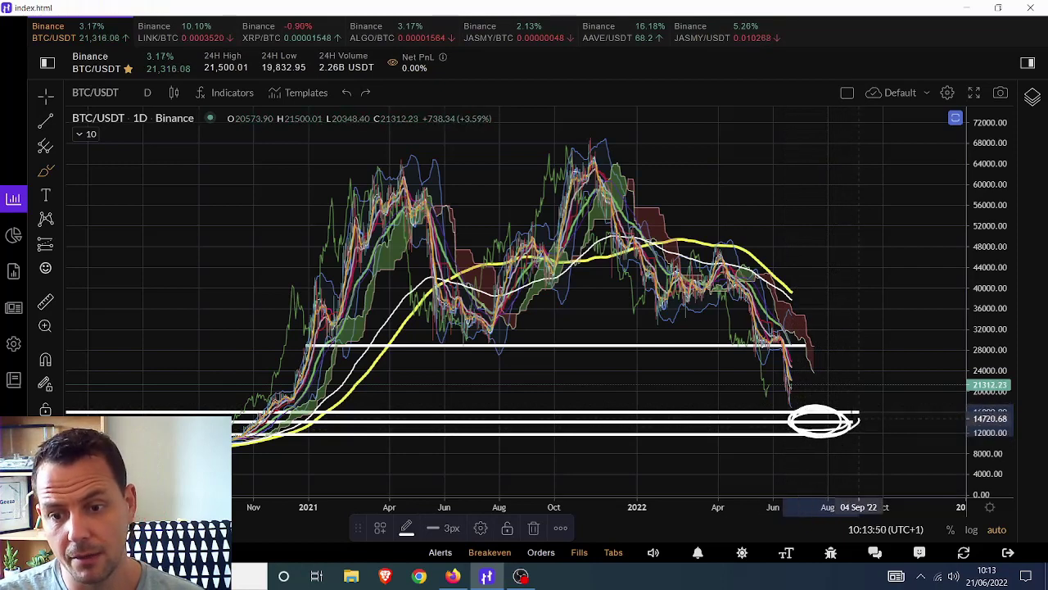
{"action": "key", "text": "ctrl+z"}
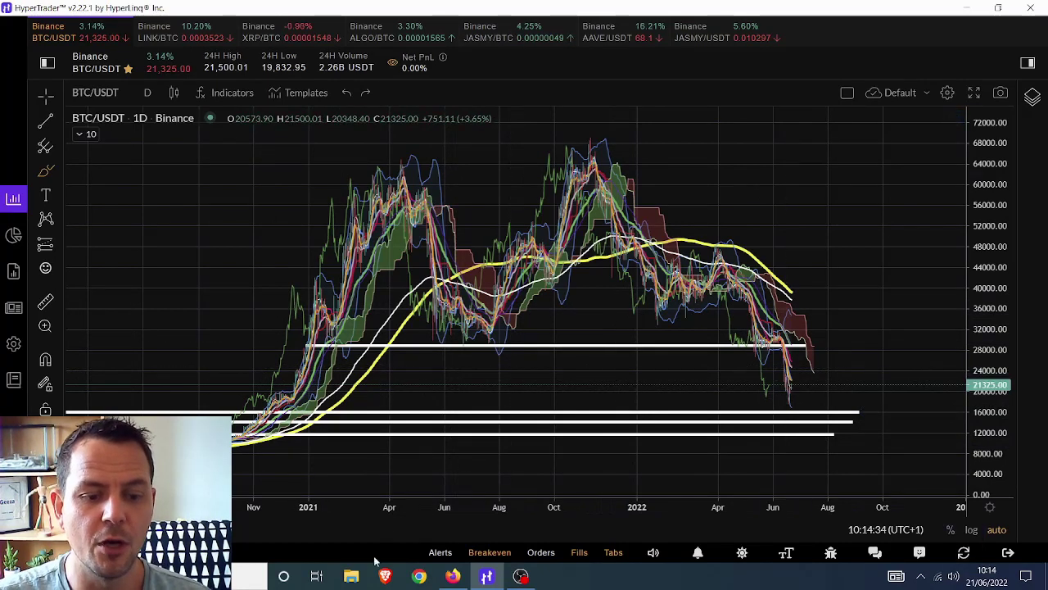
Step: In TradingView, view the DXY and Wheat charts, ending on weekly USOIL near 110.40
{"action": "left_click", "coordinate": [453, 577]}
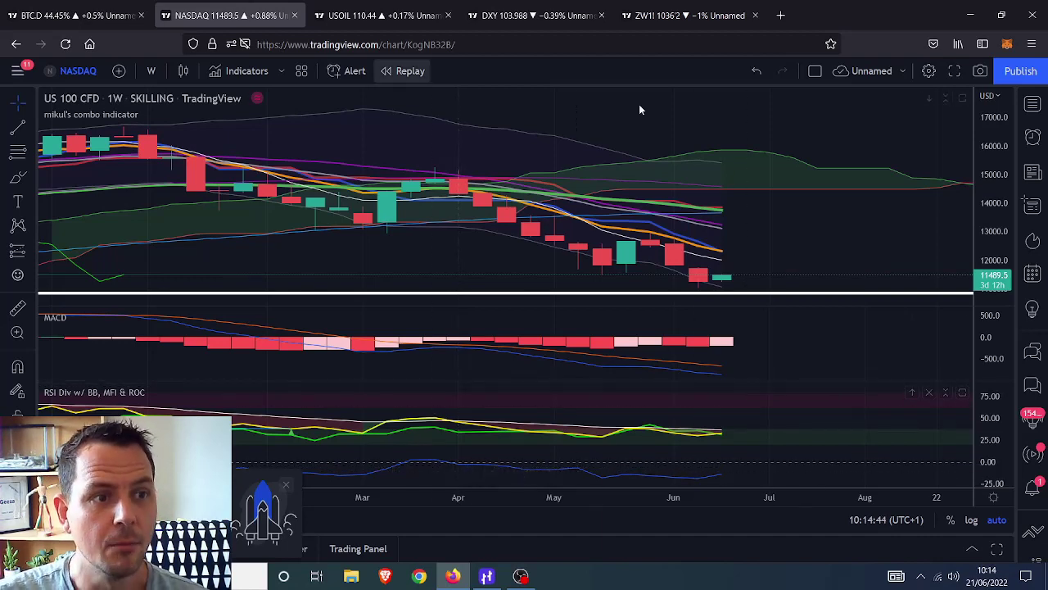
{"action": "left_click", "coordinate": [522, 7]}
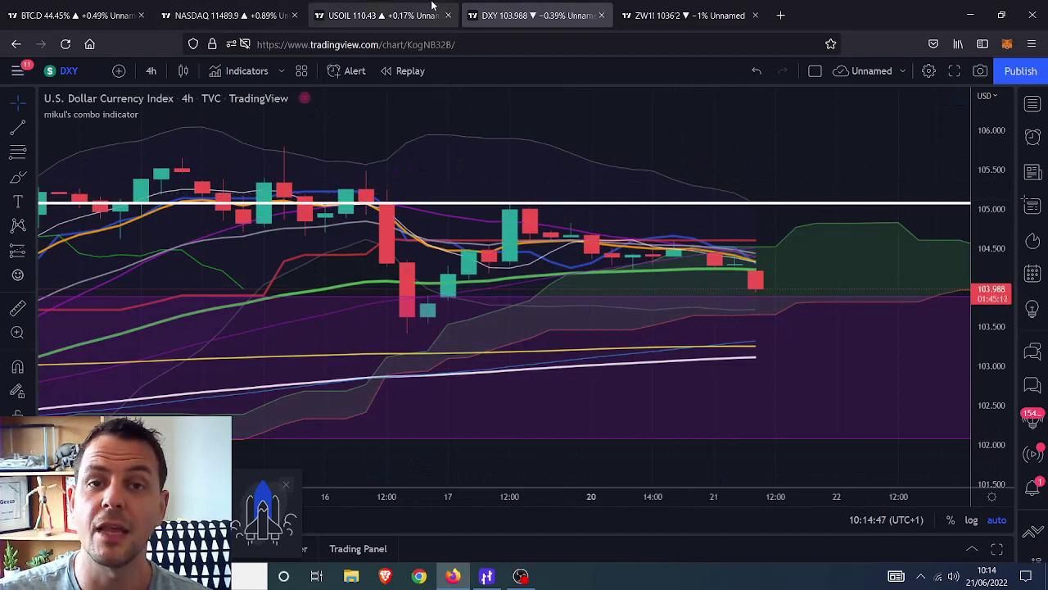
{"action": "left_click", "coordinate": [686, 6]}
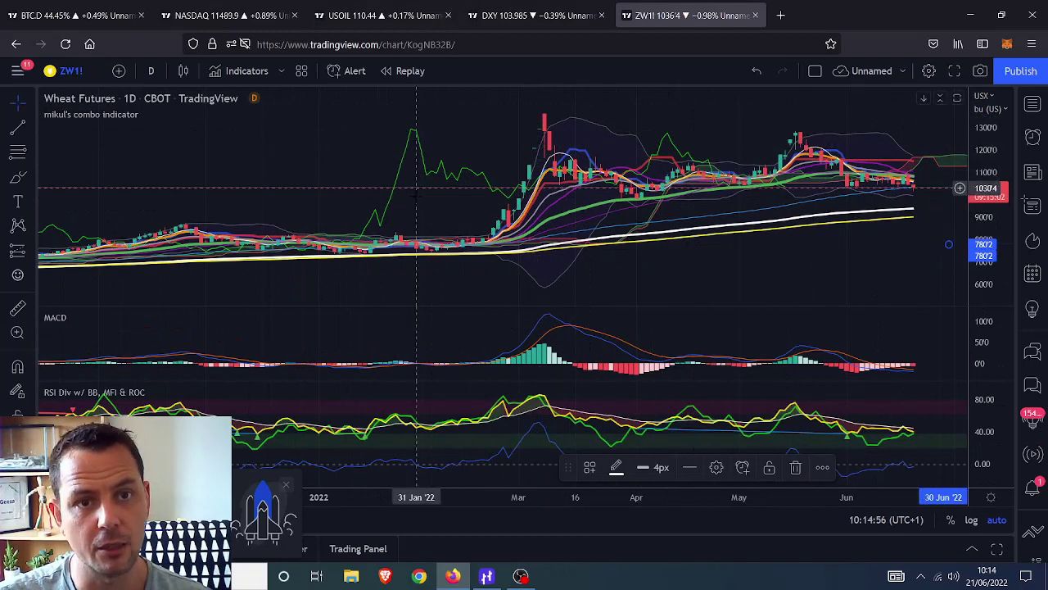
{"action": "left_click", "coordinate": [360, 8]}
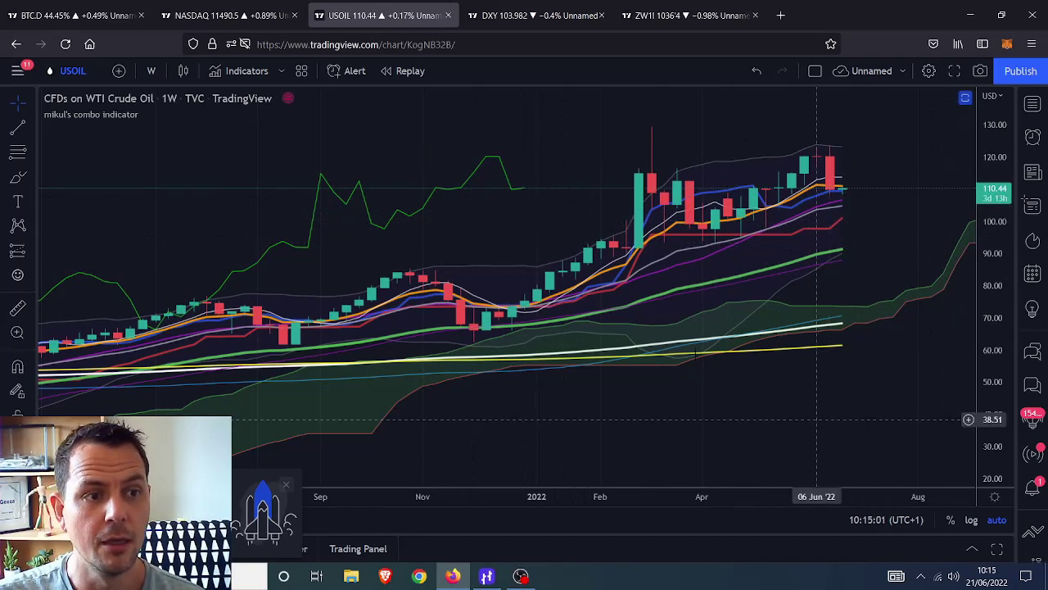
{"action": "scroll", "coordinate": [908, 248], "scroll_direction": "up", "scroll_amount": 3}
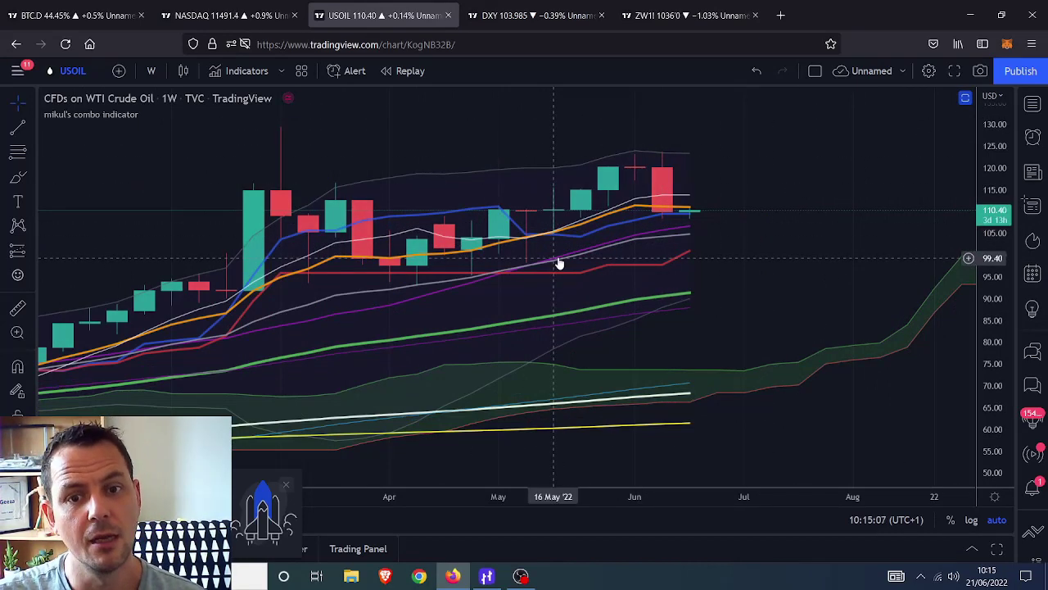
{"action": "left_click", "coordinate": [18, 177]}
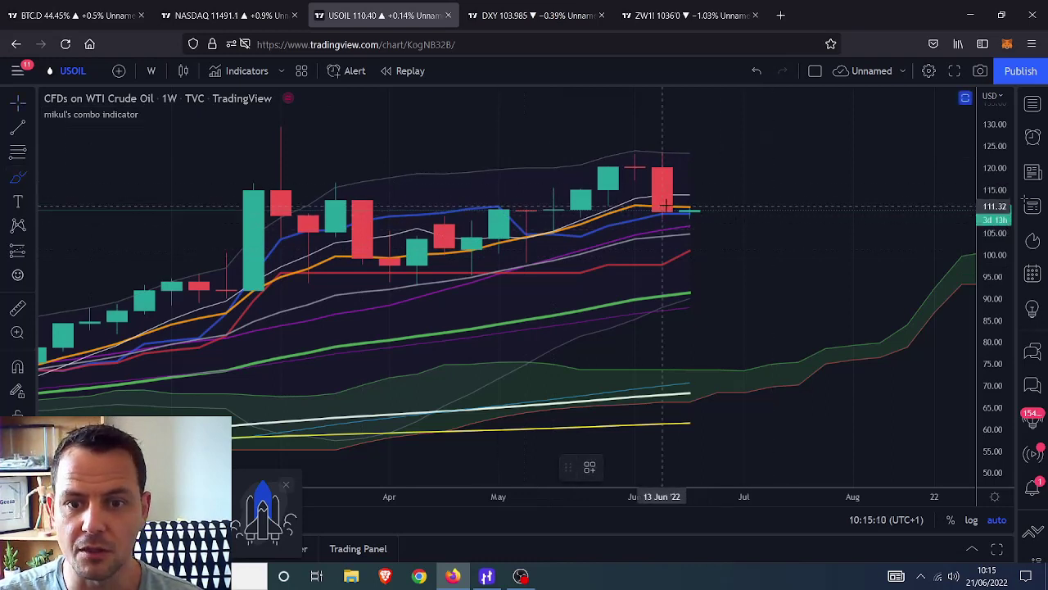
{"action": "left_click_drag", "start_coordinate": [663, 206], "coordinate": [771, 213]}
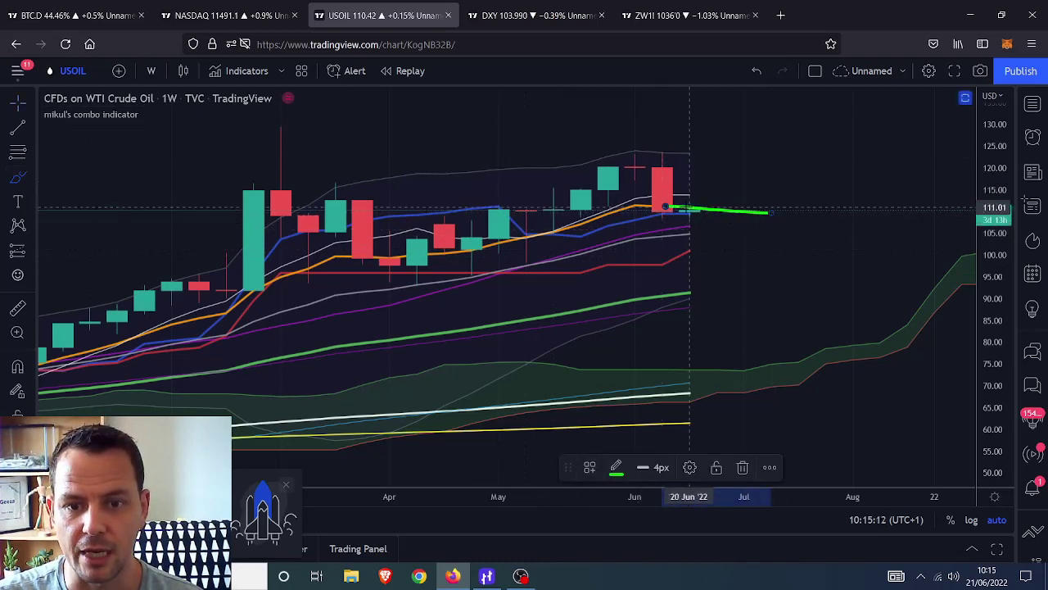
{"action": "left_click_drag", "start_coordinate": [692, 210], "coordinate": [798, 282]}
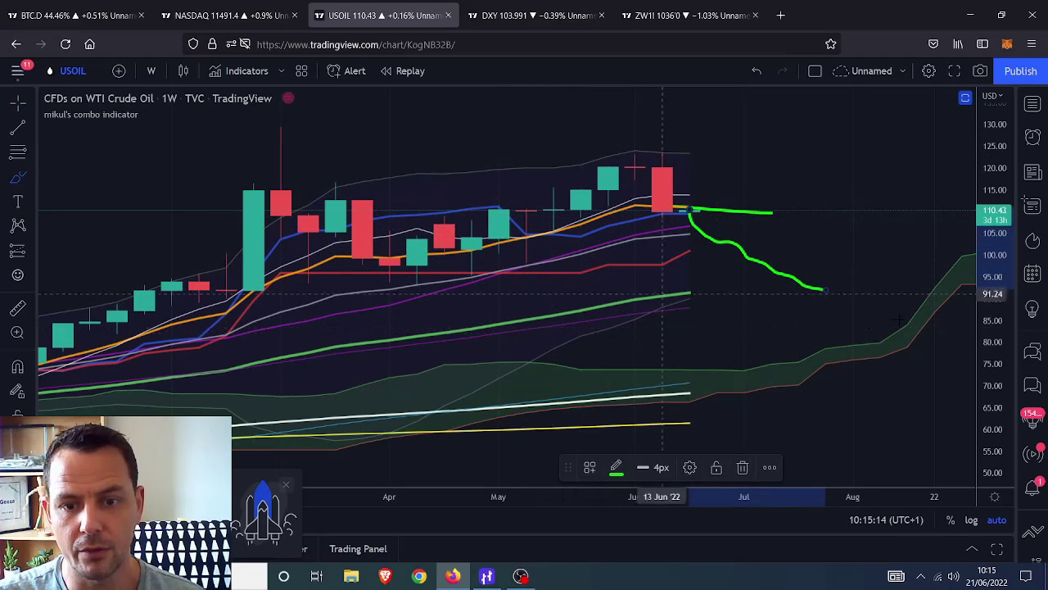
{"action": "scroll", "coordinate": [737, 343], "scroll_direction": "down", "scroll_amount": 4}
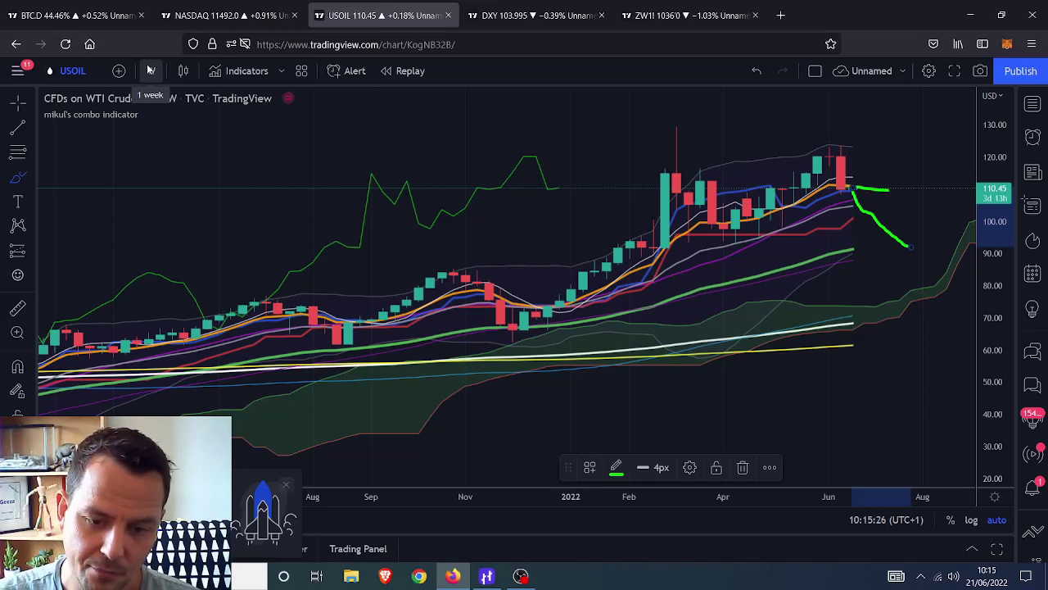
{"action": "key", "text": "ctrl+z"}
{"action": "key", "text": "ctrl+z"}
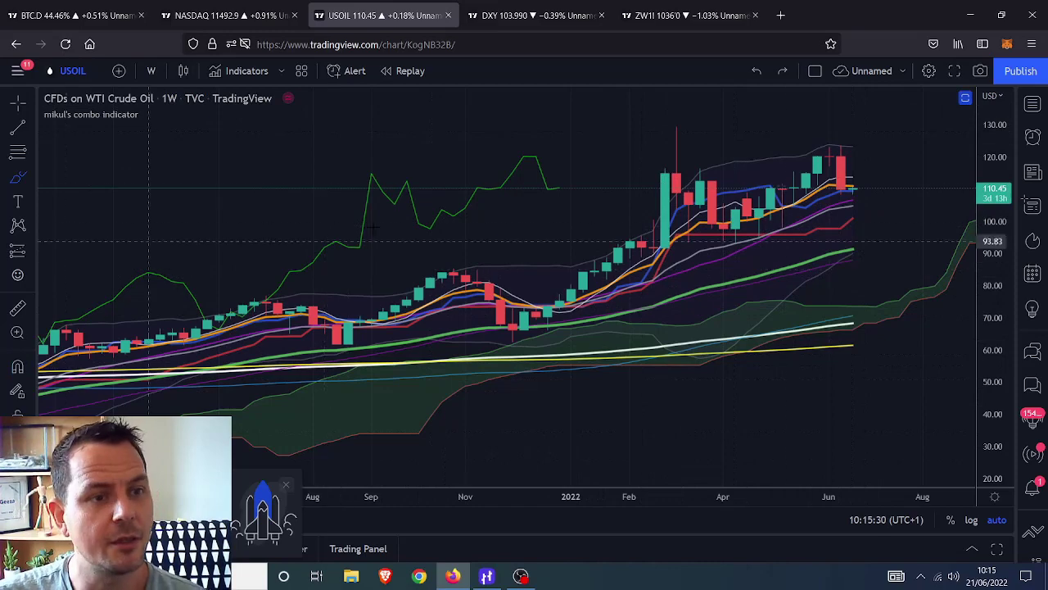
{"action": "left_click", "coordinate": [521, 576]}
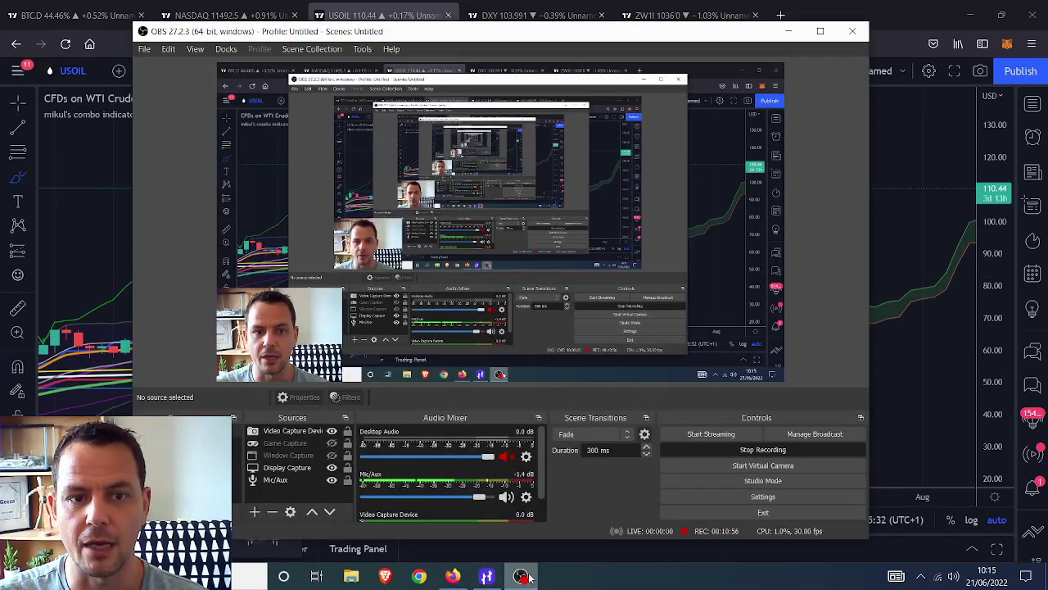
{"action": "left_click", "coordinate": [527, 577]}
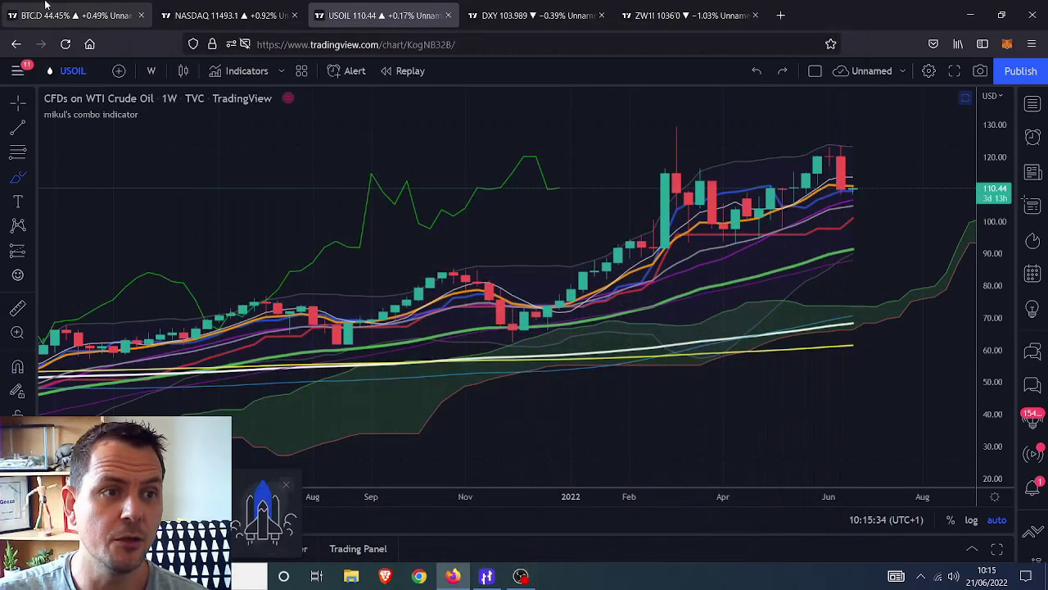
{"action": "left_click", "coordinate": [63, 15]}
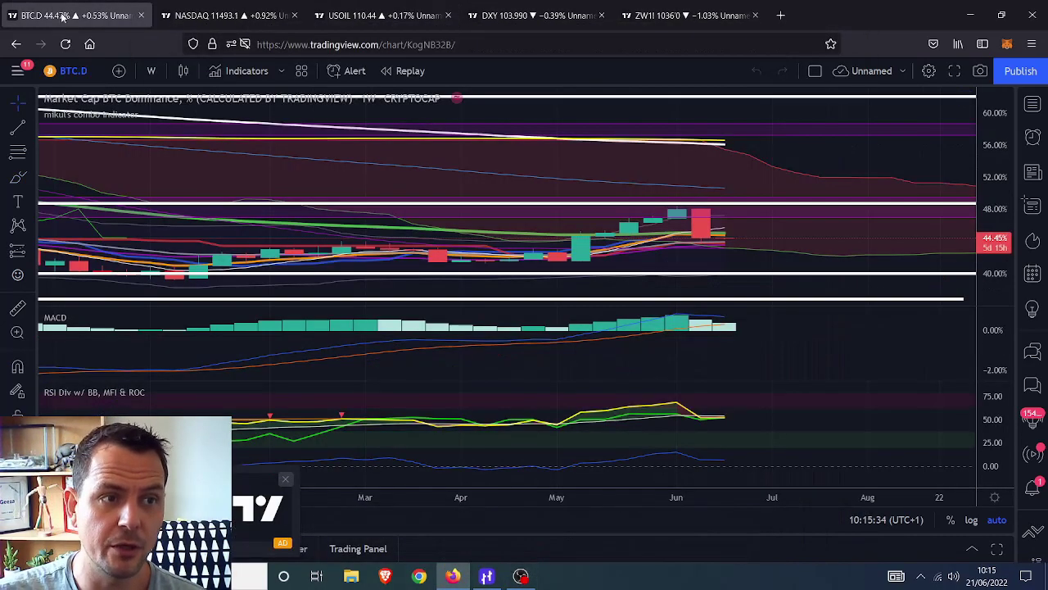
Step: Return to HyperTrader's daily BTC/USDT chart, zoomed on recent candles near 21,309
{"action": "left_click", "coordinate": [487, 576]}
{"action": "scroll", "coordinate": [715, 342], "scroll_direction": "up", "scroll_amount": 8}
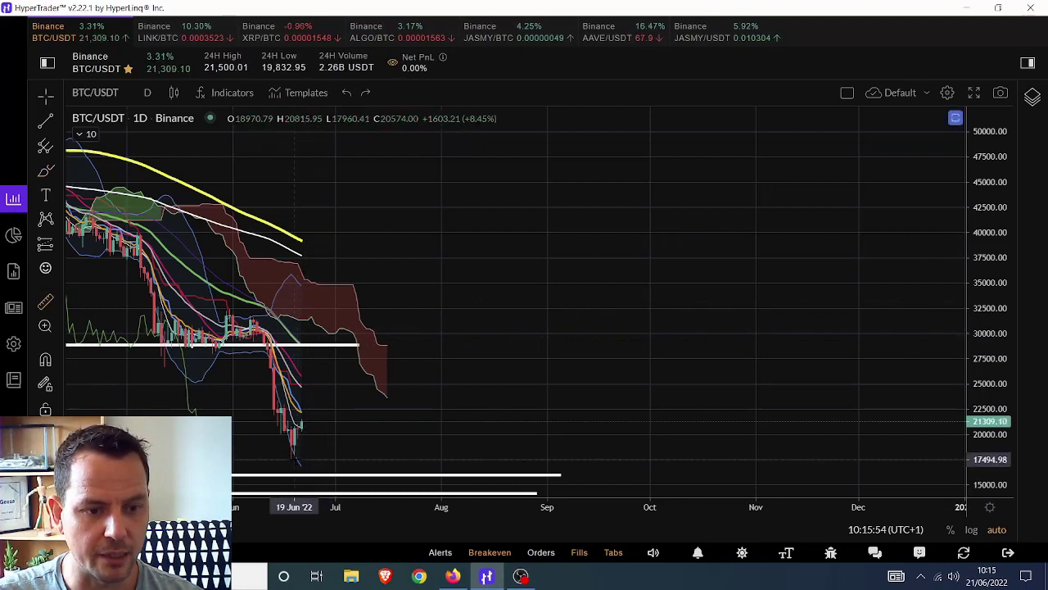
{"action": "left_click", "coordinate": [291, 459], "text": "shift"}
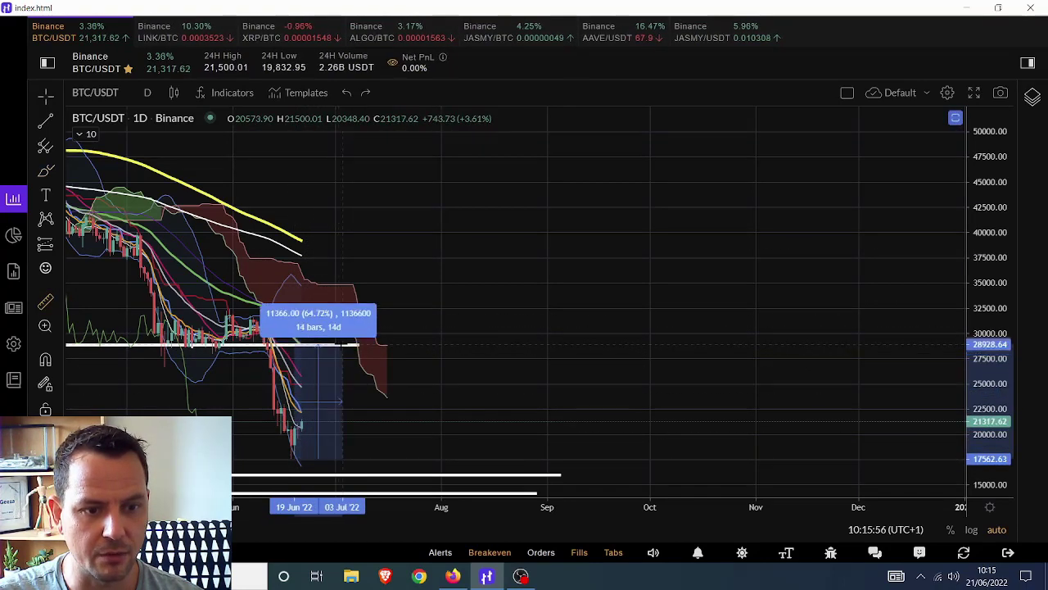
{"action": "left_click", "coordinate": [359, 344]}
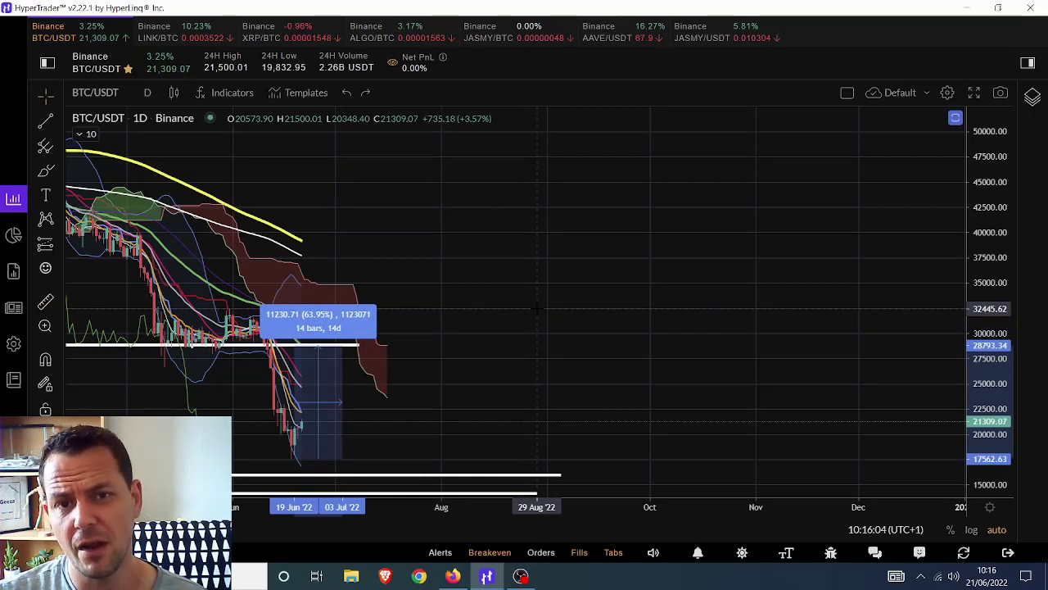
{"action": "left_click", "coordinate": [531, 306]}
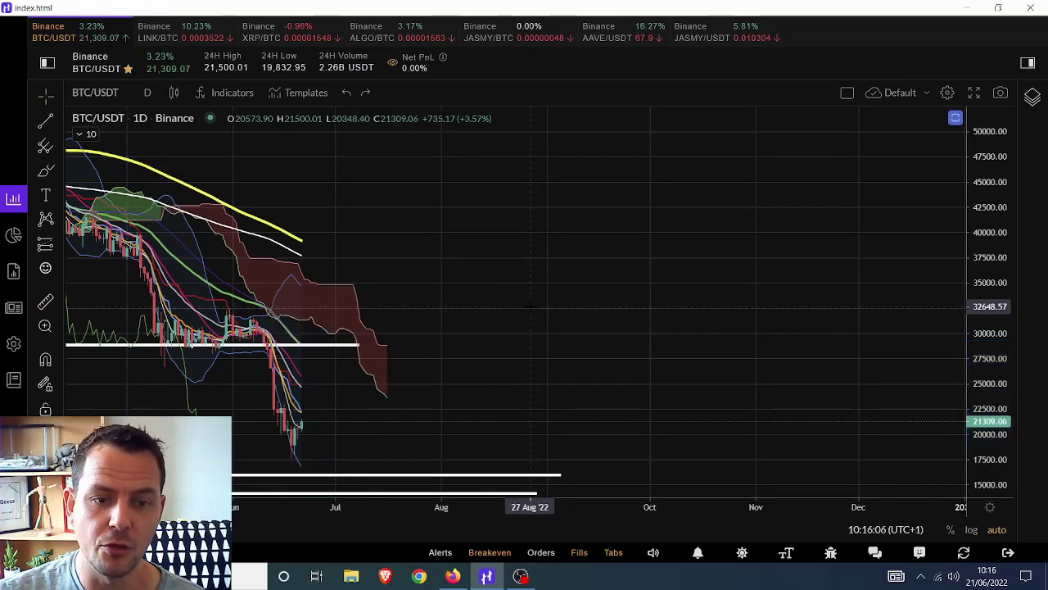